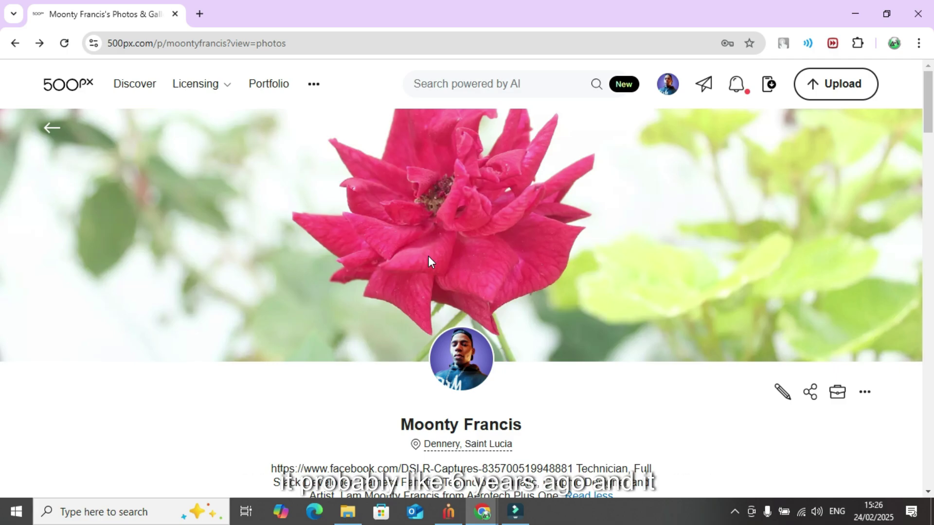
Browse the photos on the 500px profile page, from the rose and kitten images to the Sony Minolta lens.
scroll(428, 256, down, 5)
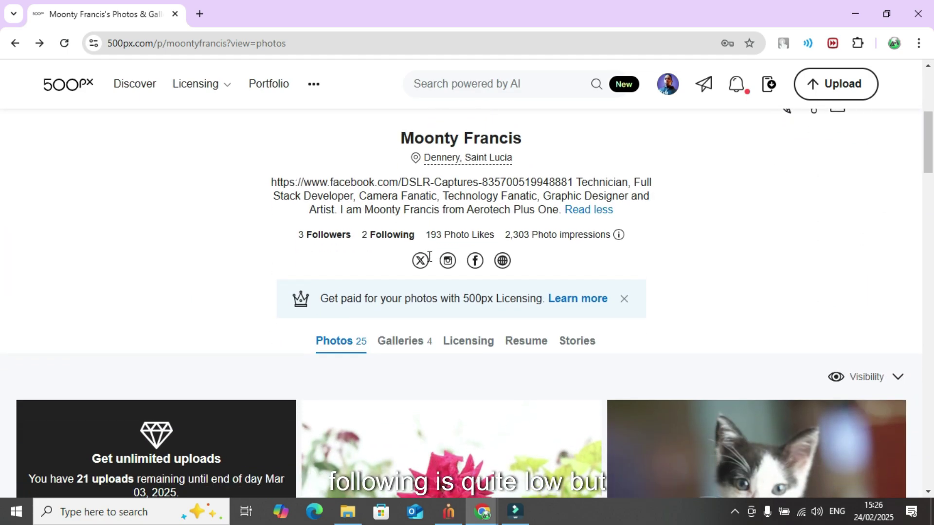
scroll(429, 257, down, 4)
scroll(429, 262, down, 2)
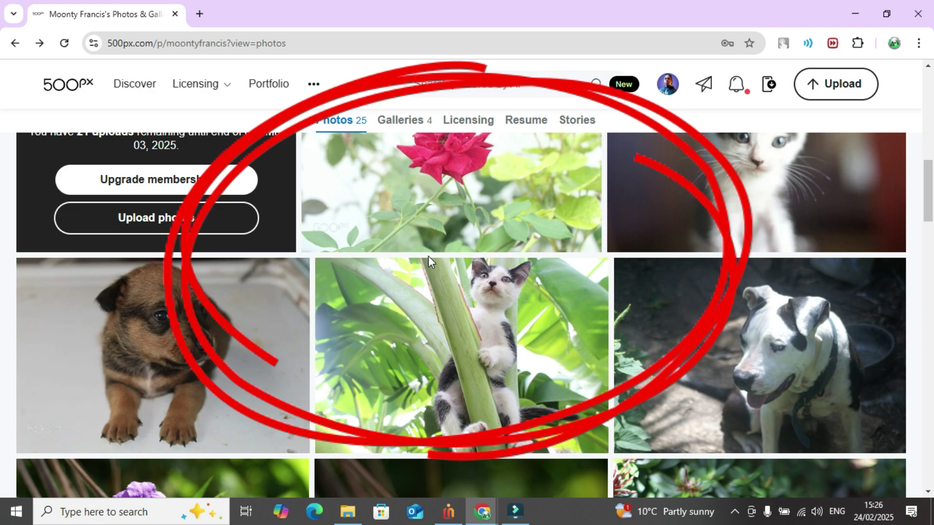
scroll(428, 256, down, 4)
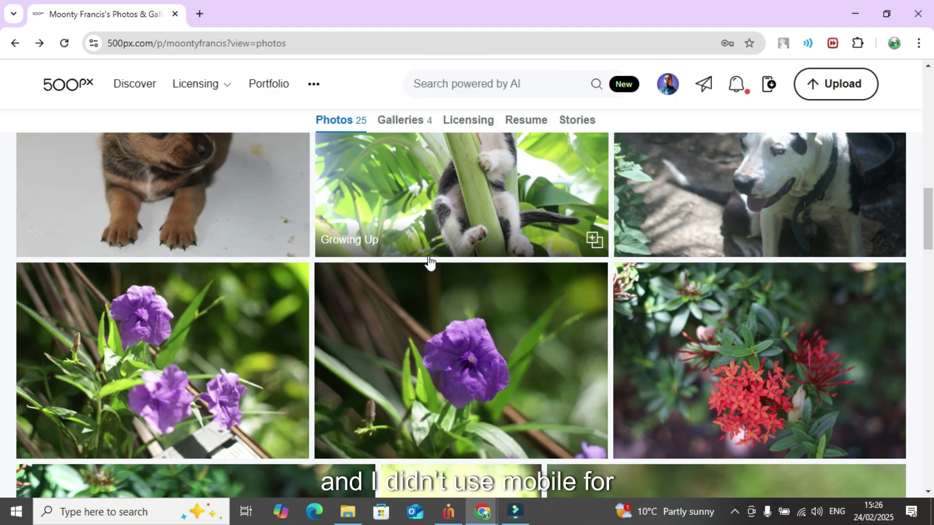
scroll(429, 263, down, 5)
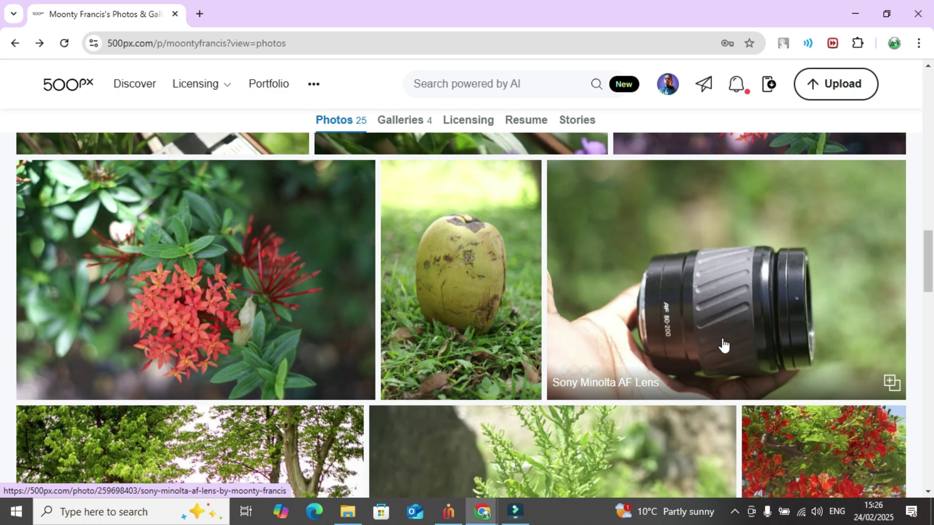
scroll(667, 313, up, 4)
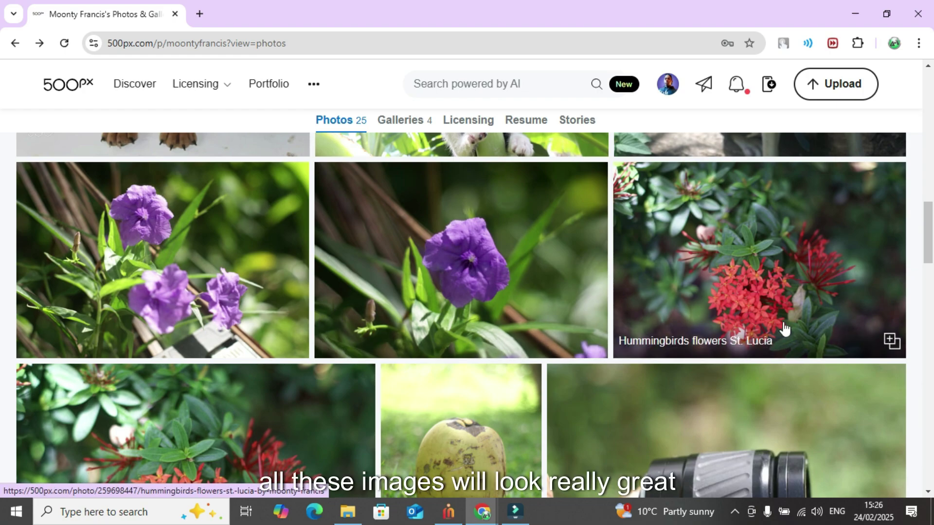
scroll(784, 329, up, 10)
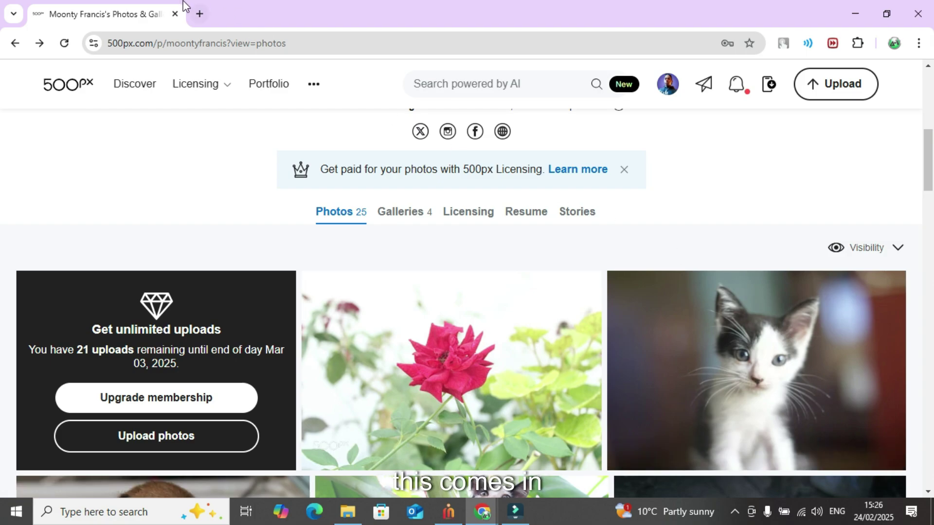
Search the web for photopea in a new browser tab and open the Photopea online photo editor.
click(203, 17)
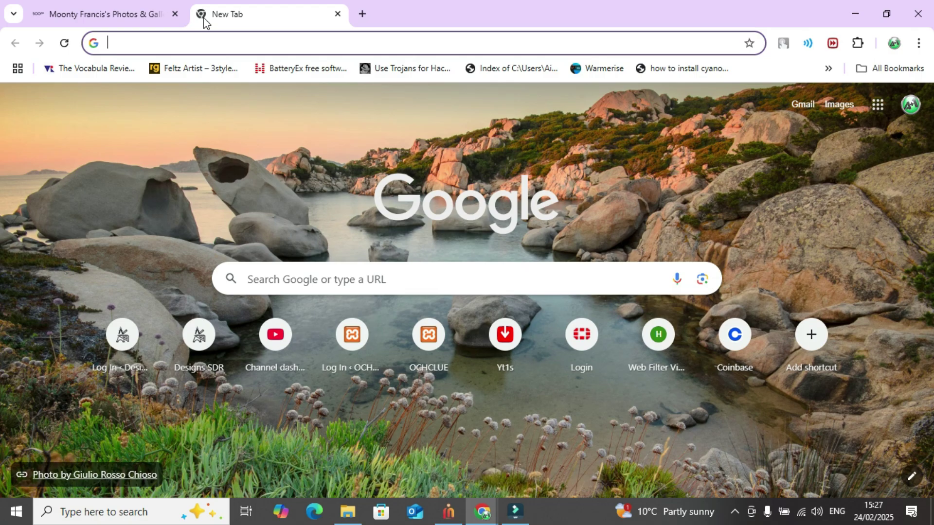
text(photot)
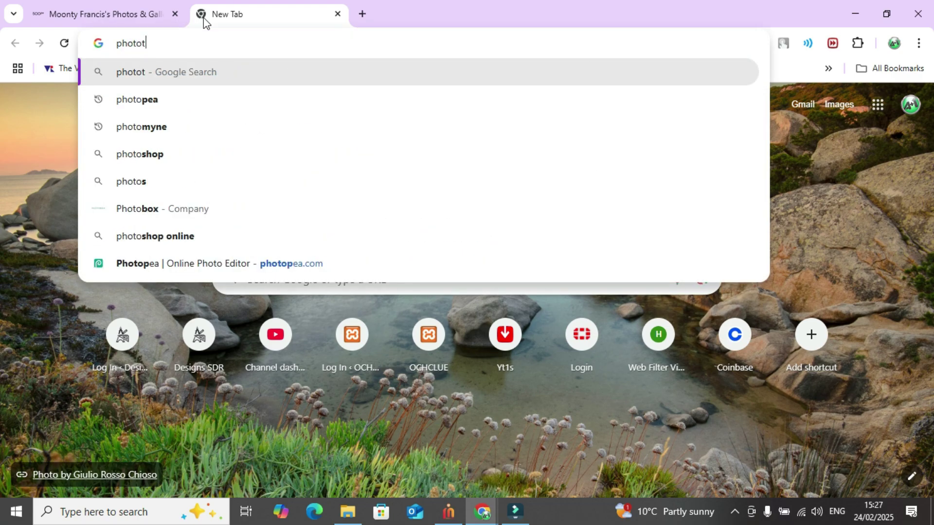
key(BackSpace)
key(Down)
key(Return)
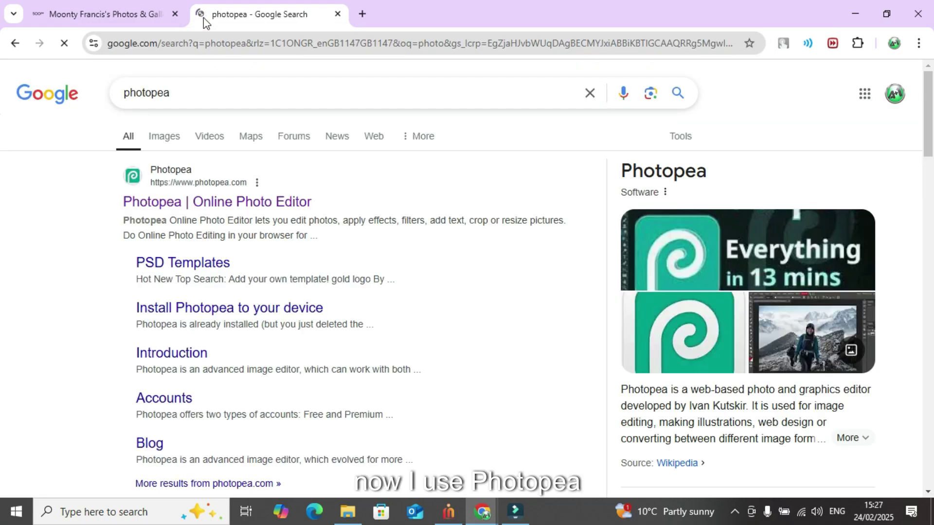
click(203, 202)
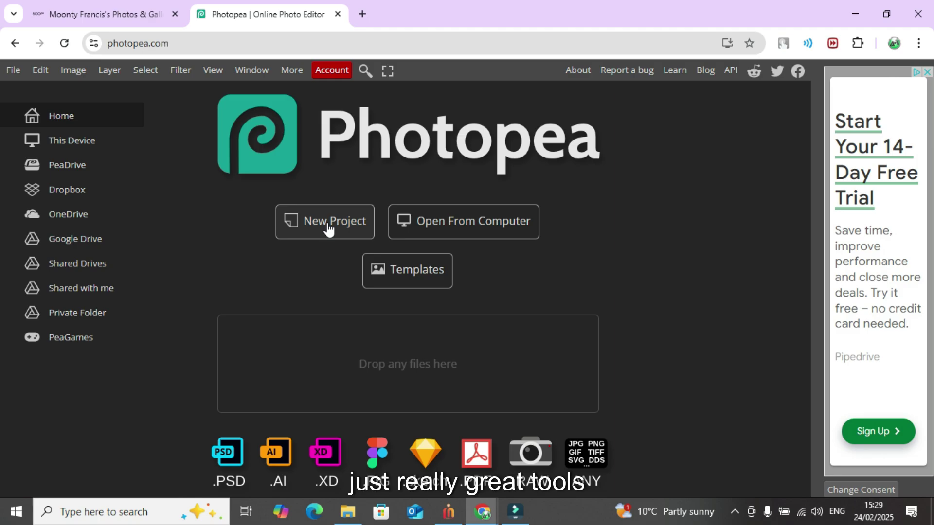
Look over the photos on the 500px profile again, then return to the Photopea page.
click(124, 6)
scroll(376, 362, down, 1)
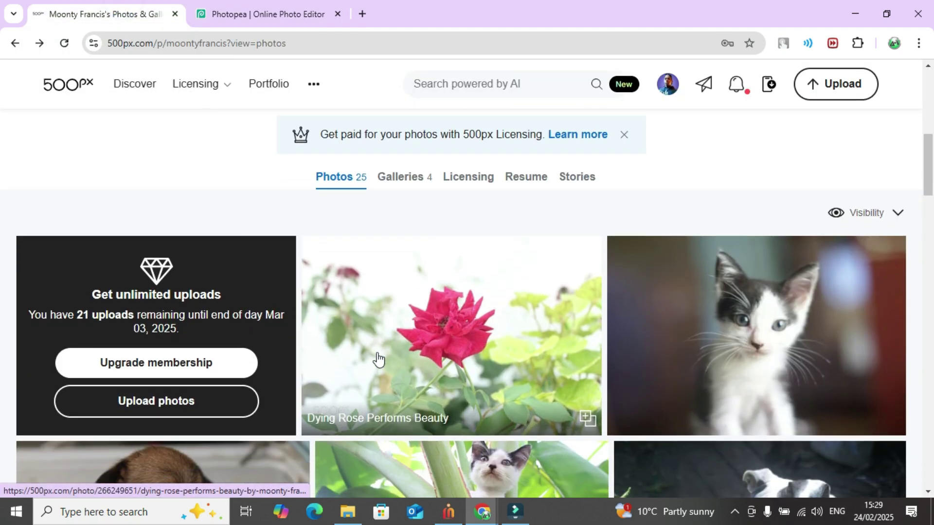
scroll(378, 360, up, 1)
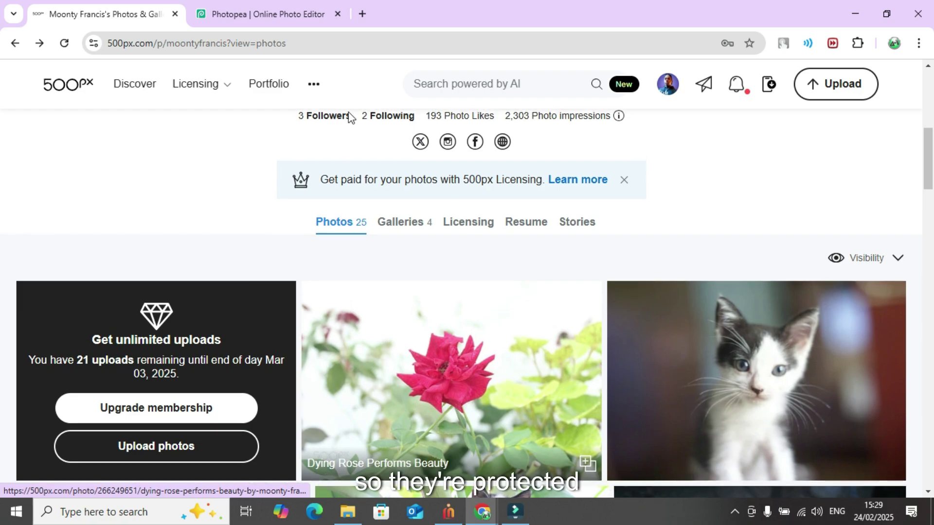
click(264, 3)
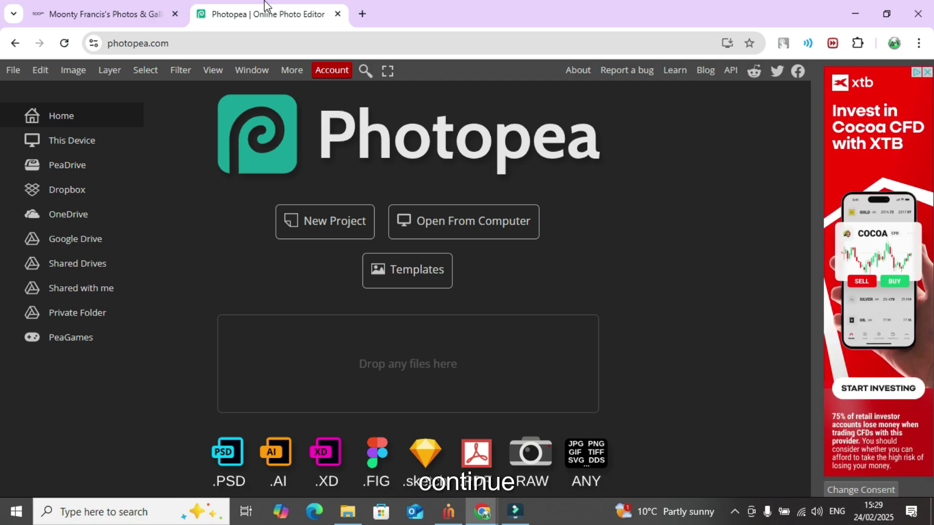
Switch to File Explorer to look for the phone images.
click(348, 512)
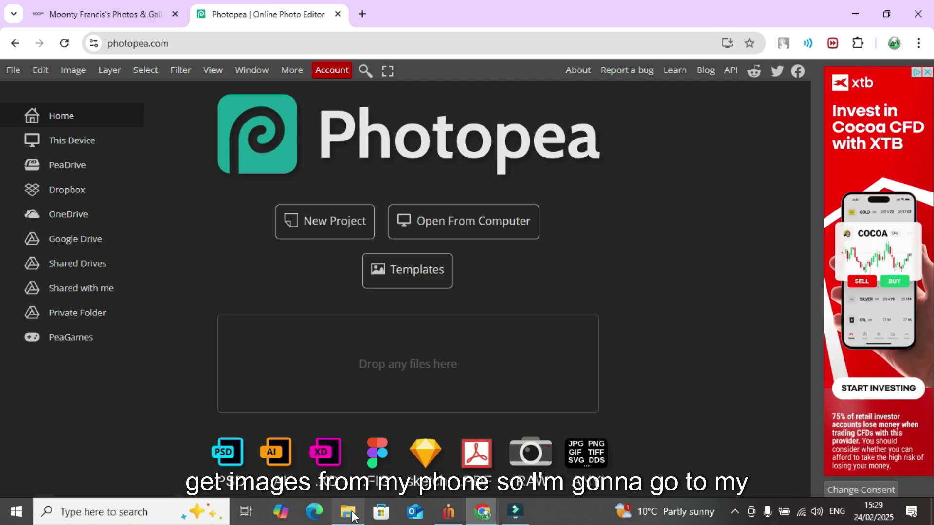
drag(294, 139, 334, 352)
drag(314, 439, 328, 308)
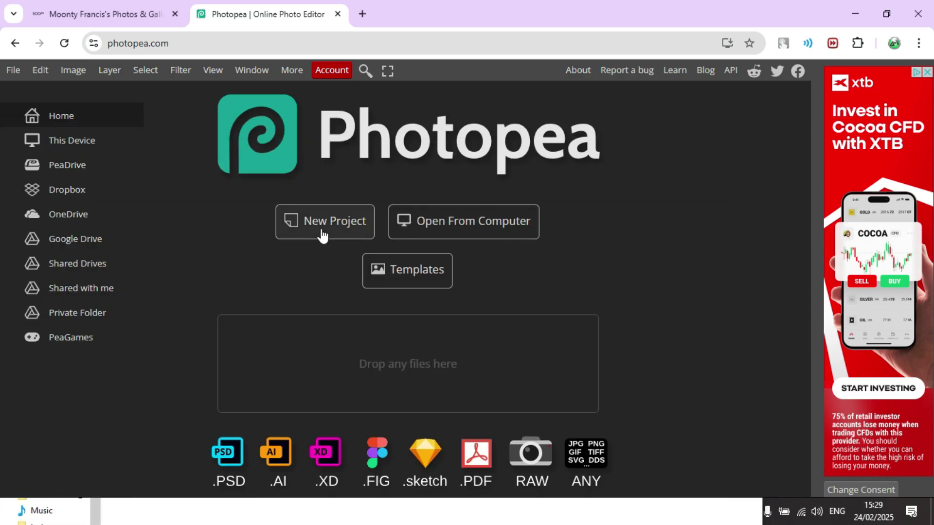
Start setting up a new project and switch its width and height units to inches.
click(321, 233)
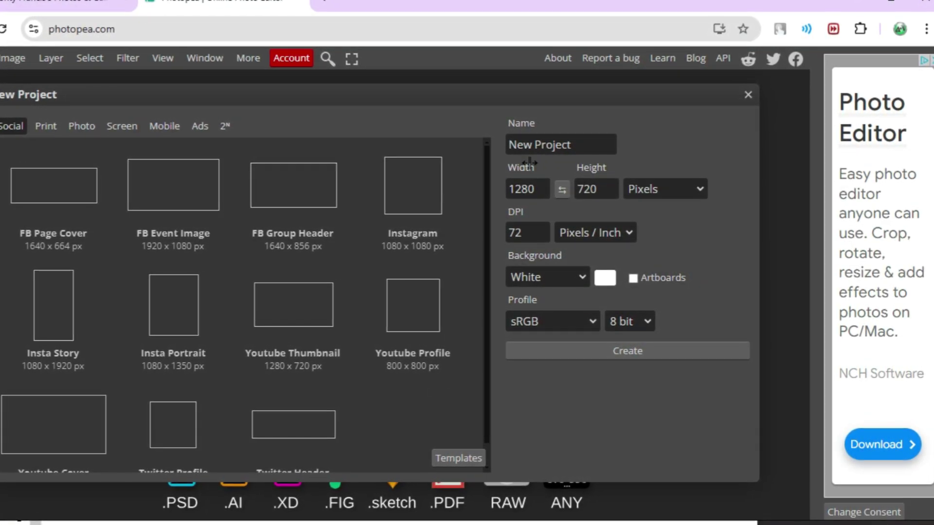
click(542, 189)
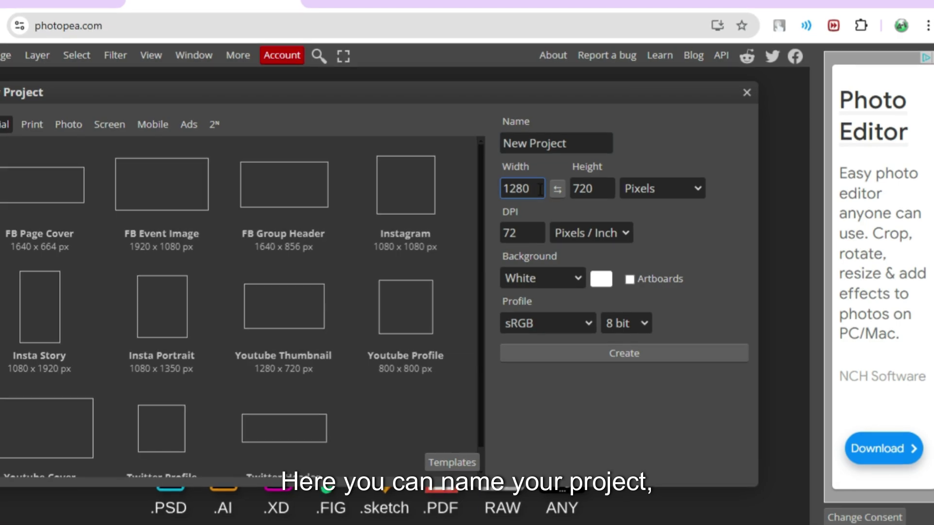
click(663, 193)
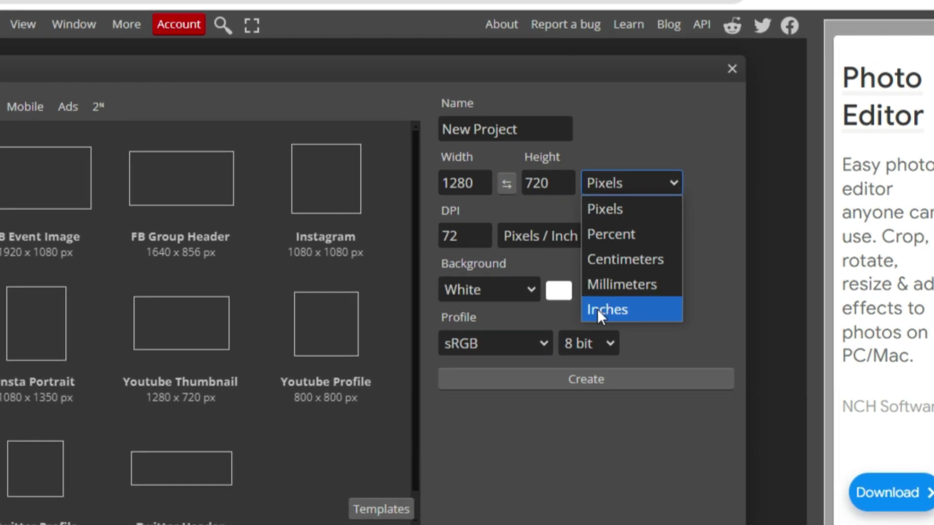
click(596, 309)
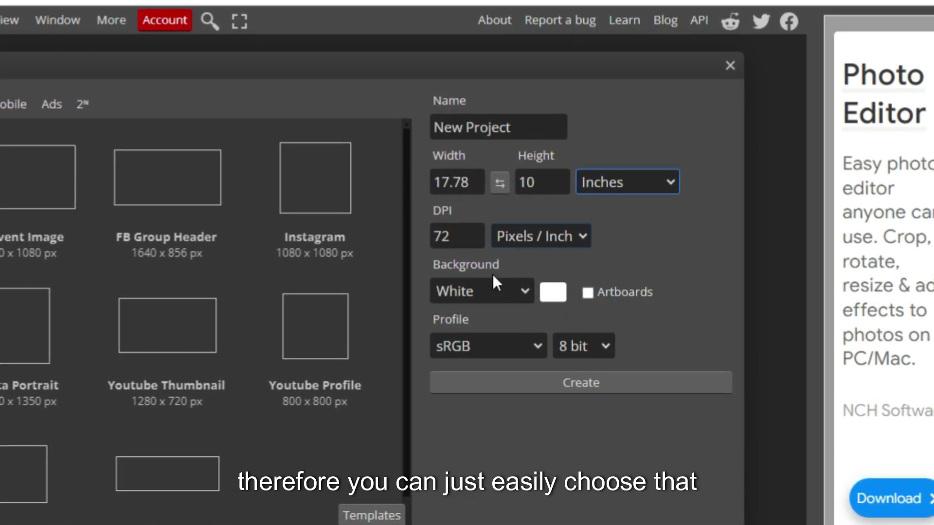
Review the new project's background, colour profile and DPI settings, and switch the size units back to pixels.
click(493, 290)
click(491, 291)
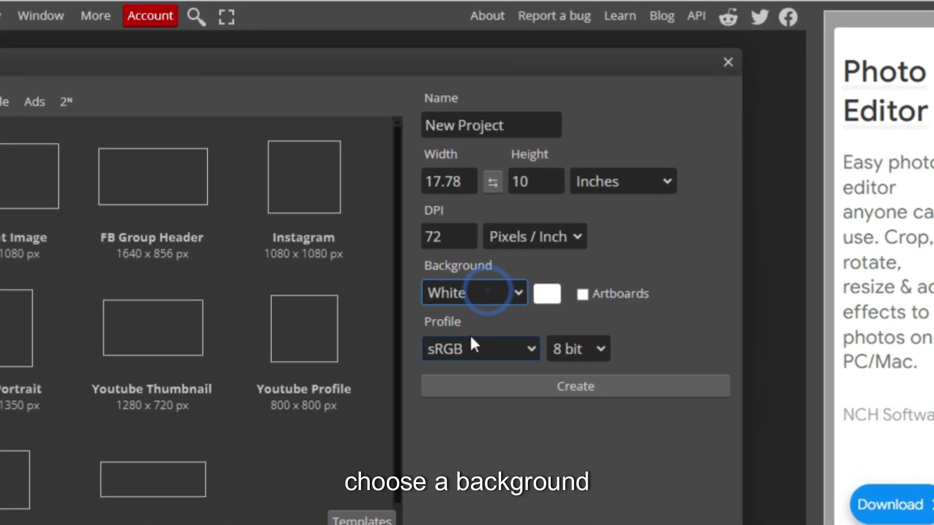
click(460, 353)
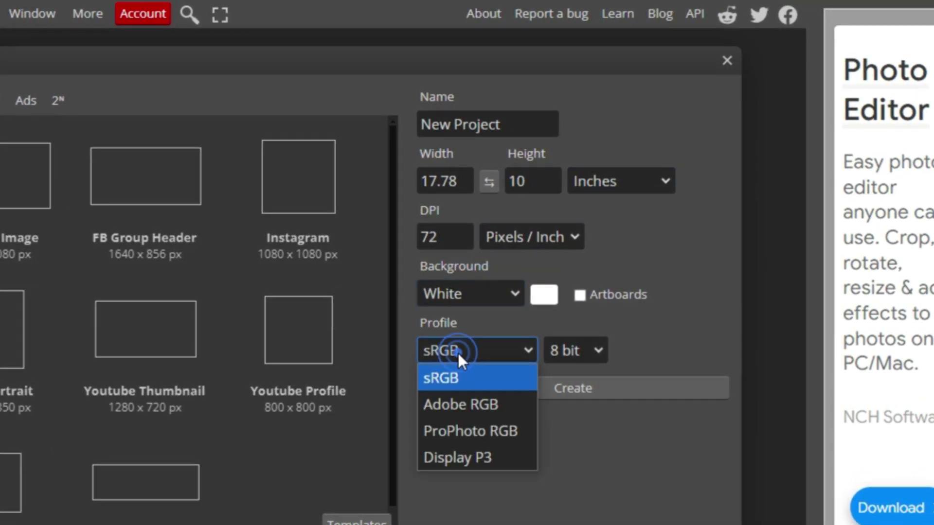
click(492, 354)
click(438, 233)
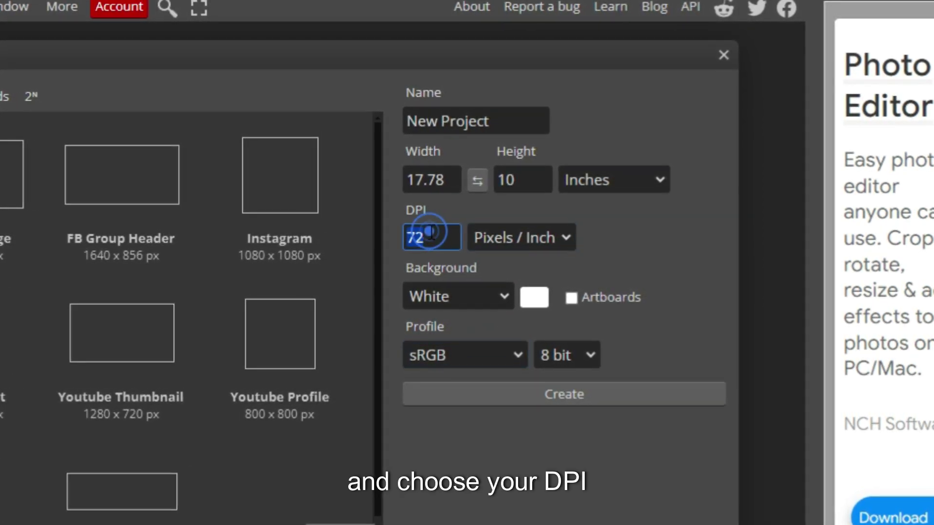
click(430, 232)
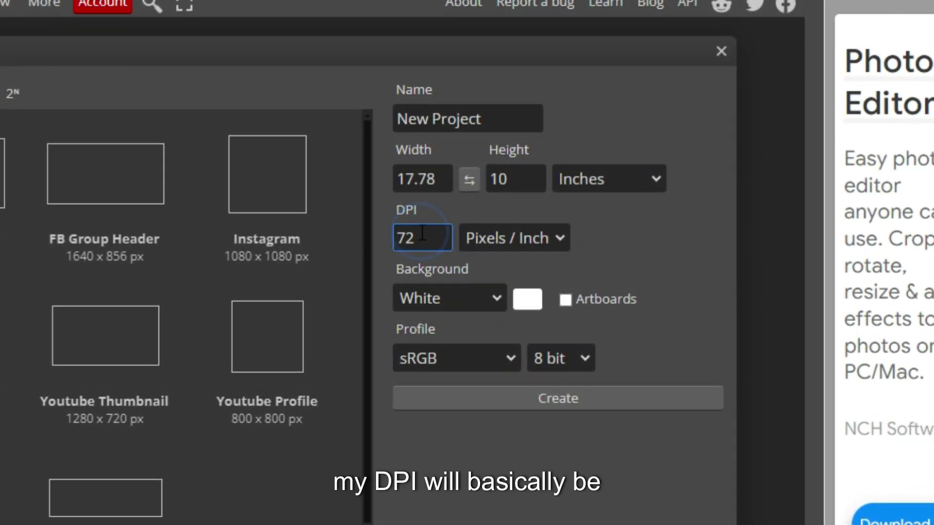
drag(421, 242, 391, 243)
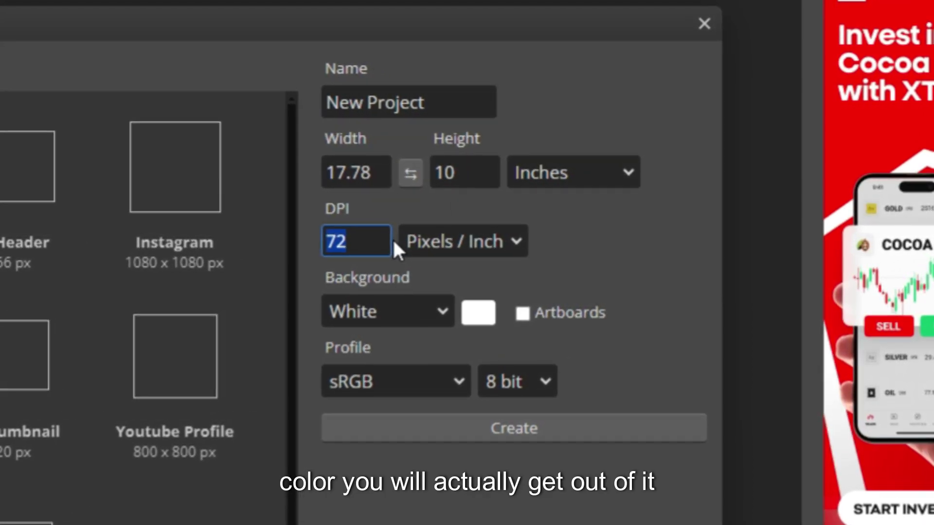
click(582, 171)
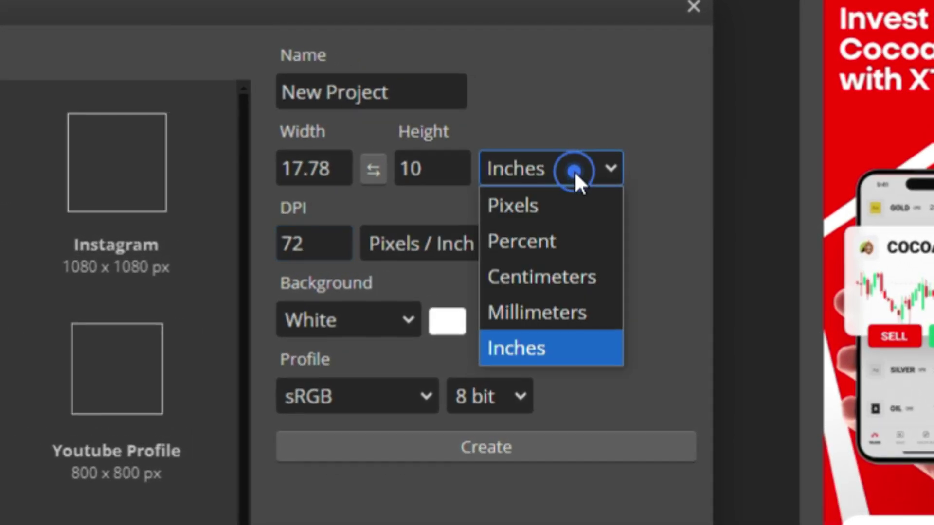
click(517, 209)
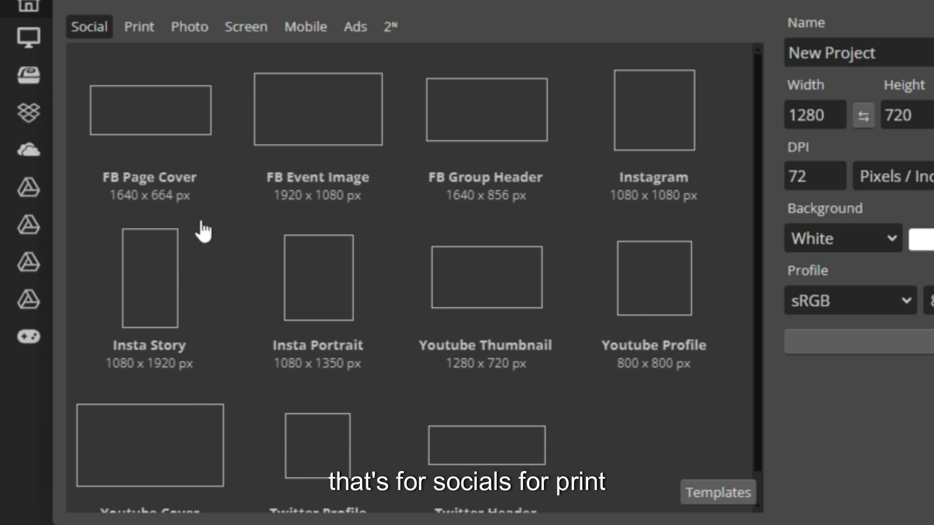
Examine the Print, Ads, Mobile, Screen, Photo and Social size presets, then dismiss the new project setup.
click(135, 32)
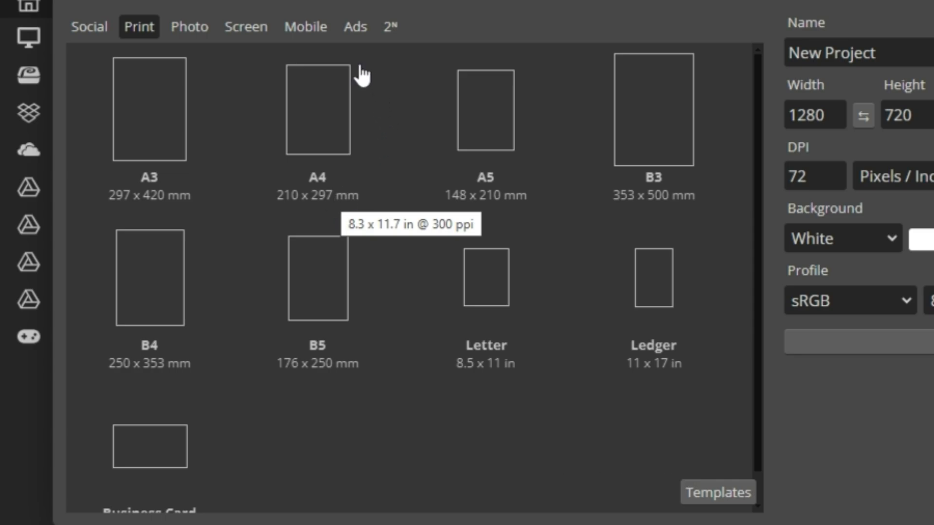
click(355, 27)
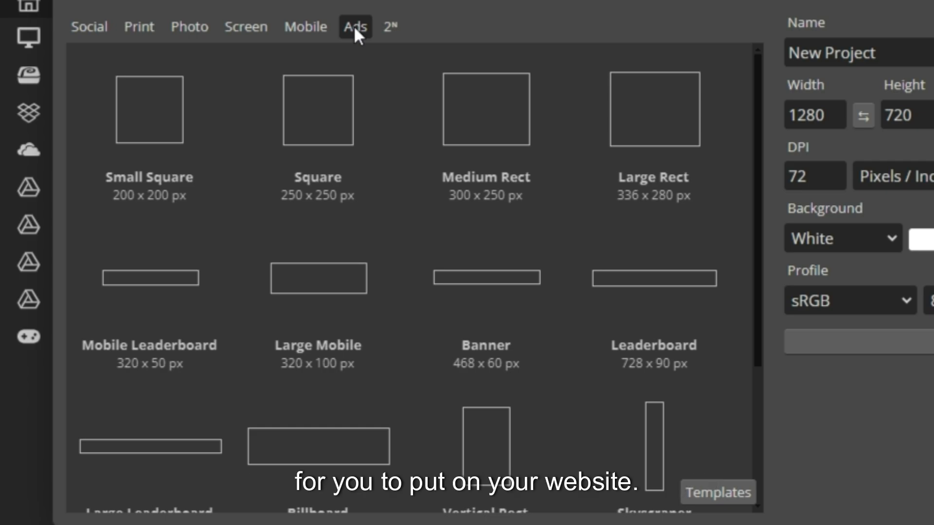
click(321, 31)
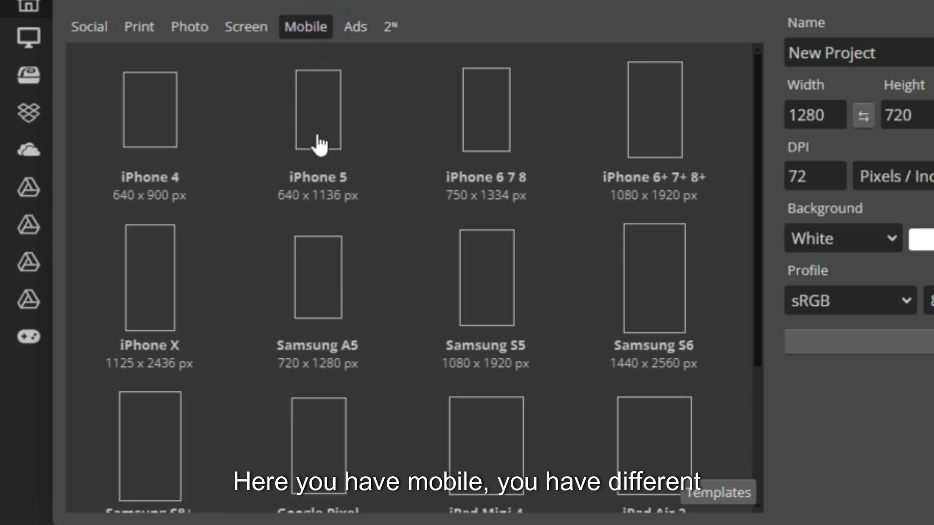
scroll(313, 137, down, 3)
click(246, 28)
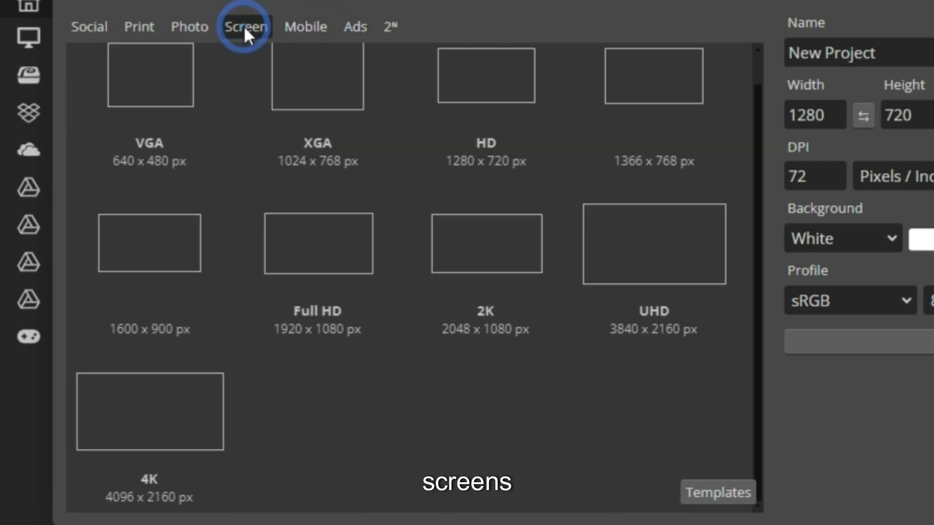
click(204, 31)
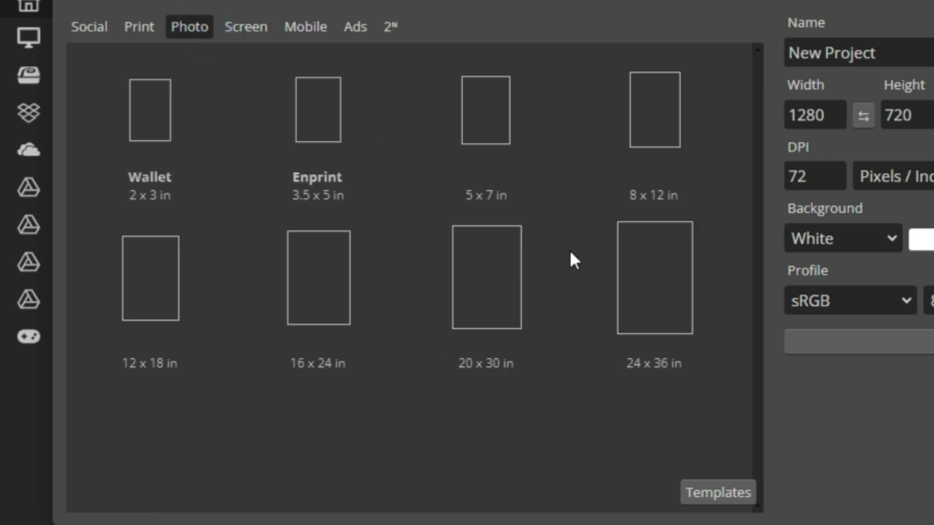
click(95, 25)
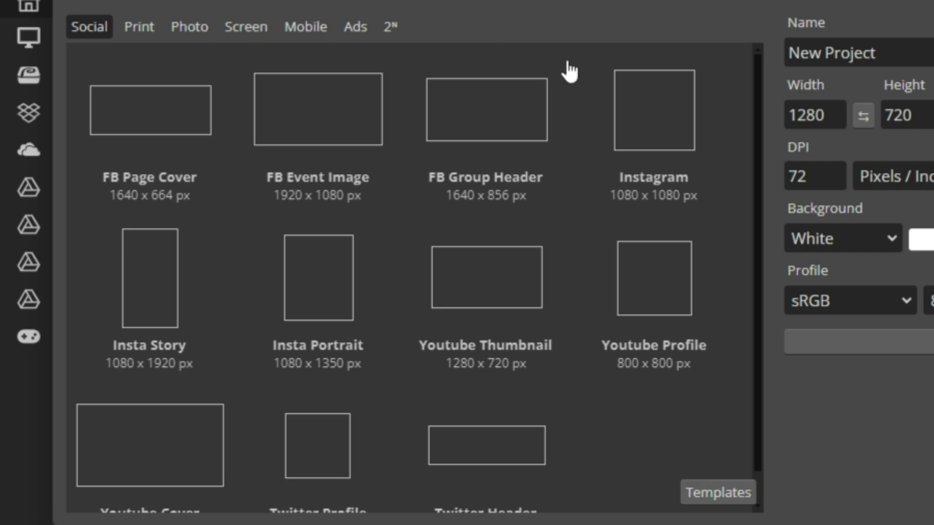
click(927, 4)
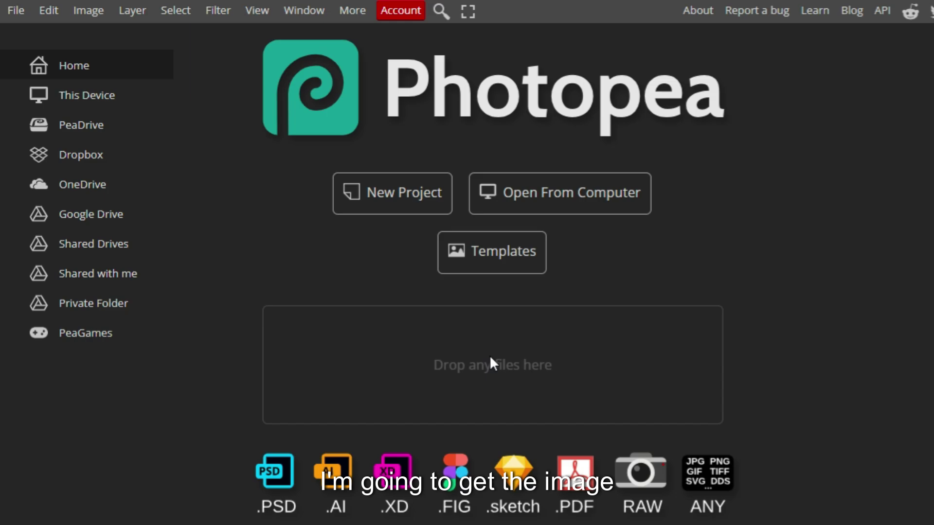
Open the template library and show the Youtube category under Social Media.
click(482, 252)
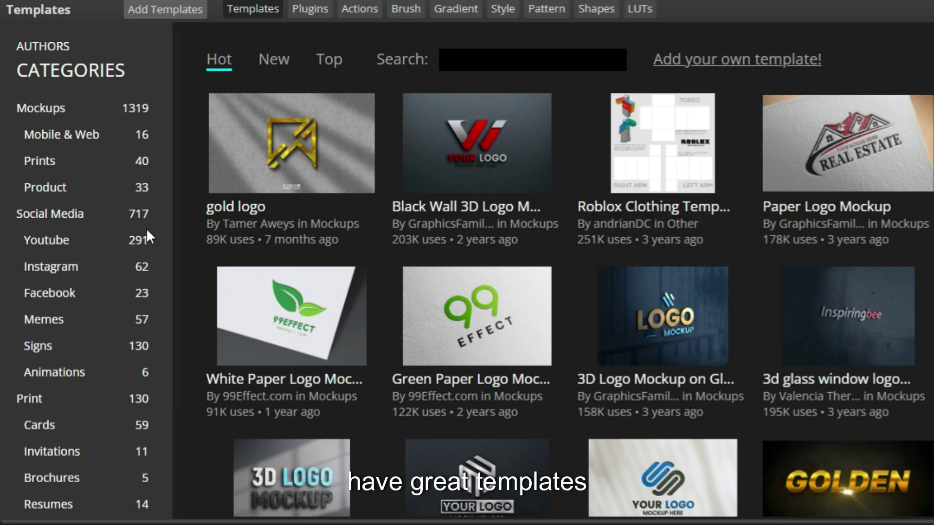
click(57, 249)
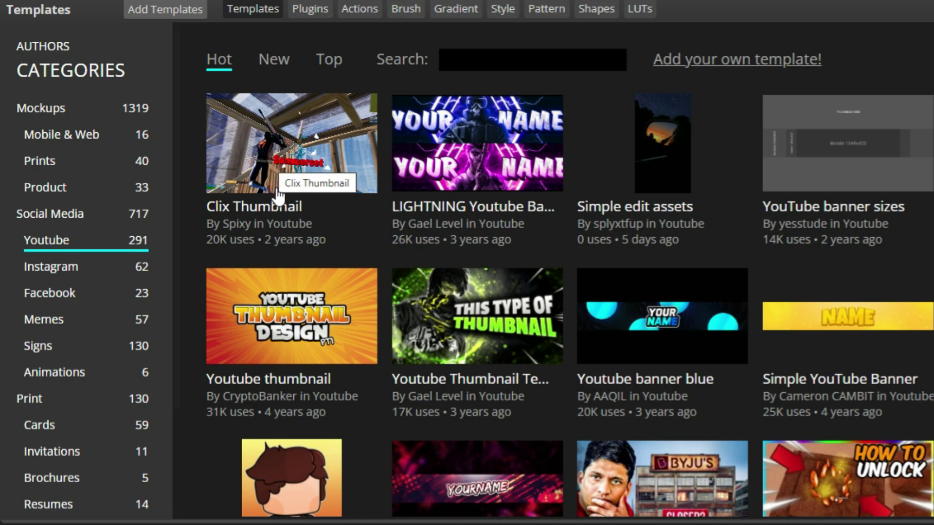
Look through the Youtube thumbnail, banner and profile picture templates, then close the template library.
scroll(321, 311, down, 5)
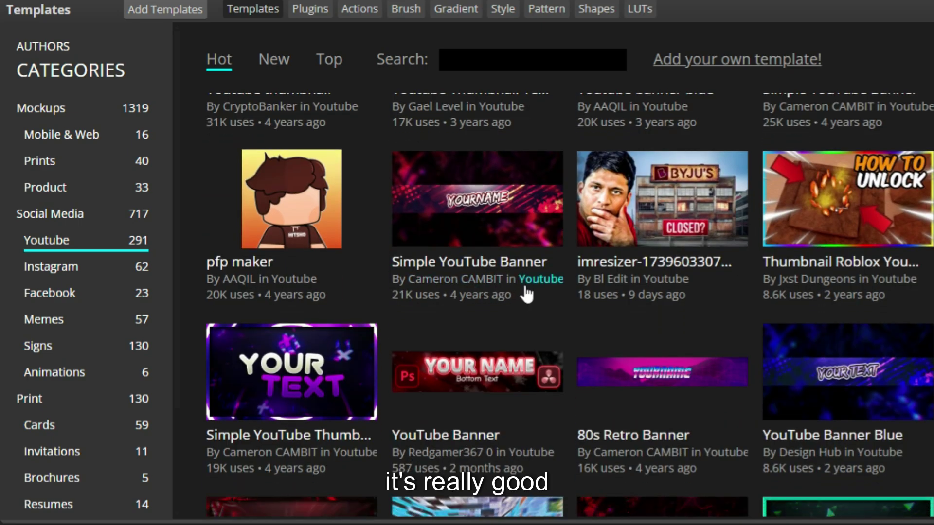
scroll(548, 294, down, 2)
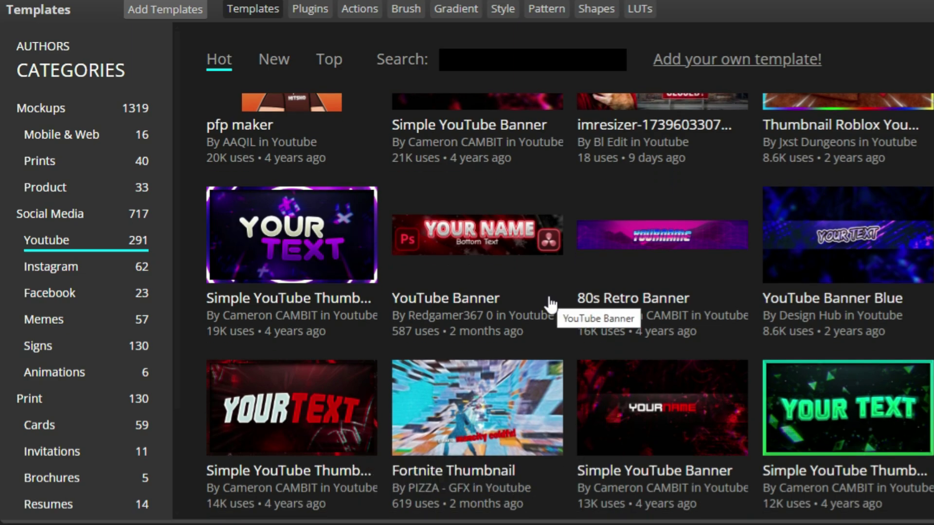
scroll(551, 304, down, 5)
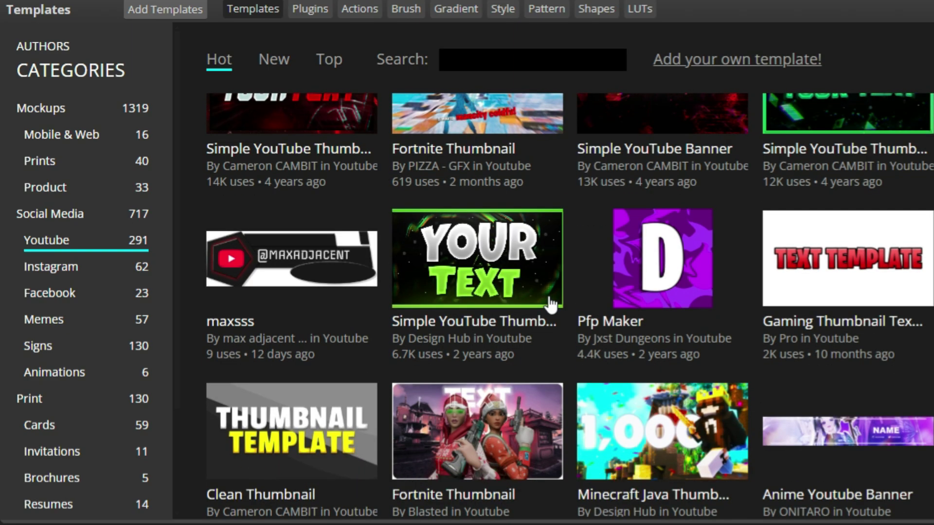
scroll(551, 304, down, 1)
scroll(551, 304, up, 9)
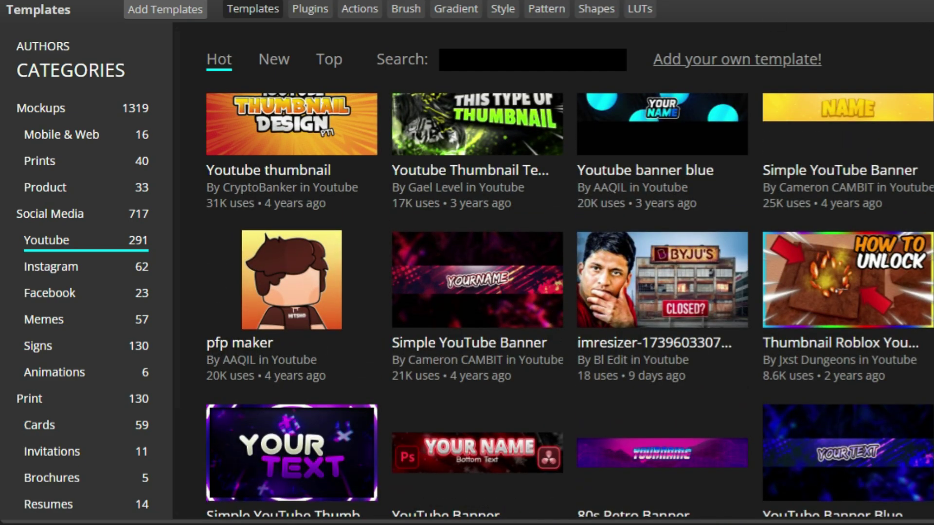
key(Escape)
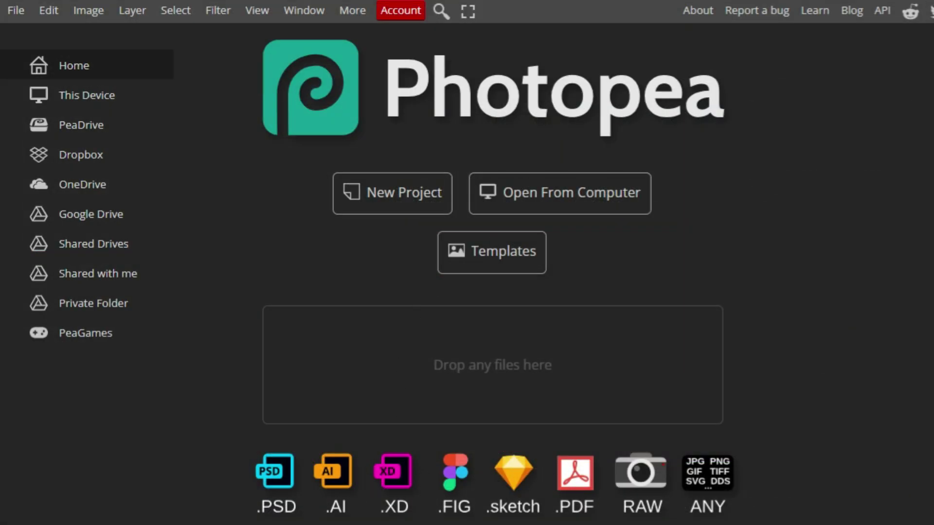
Open the building photo IMG_20241130_162719 from the Pictures folder in Photopea.
key(alt+Tab)
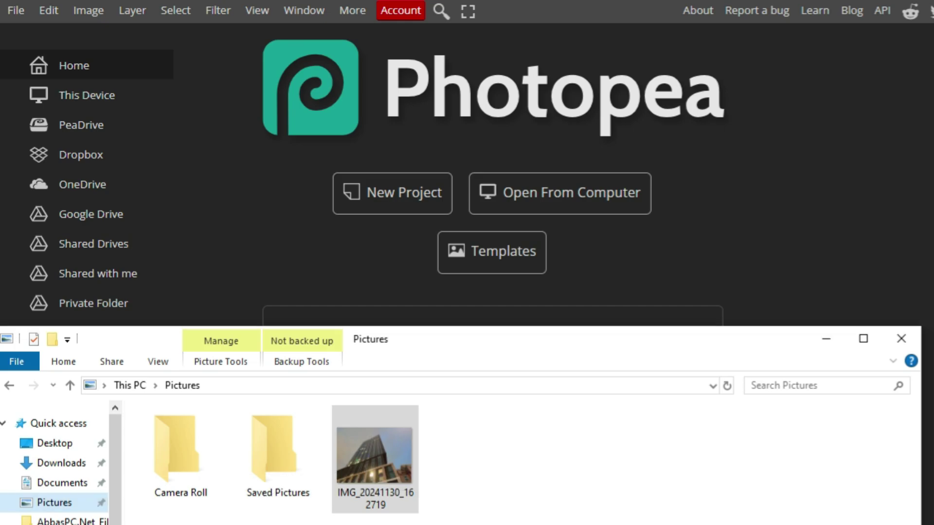
click(366, 447)
drag(367, 448, 372, 315)
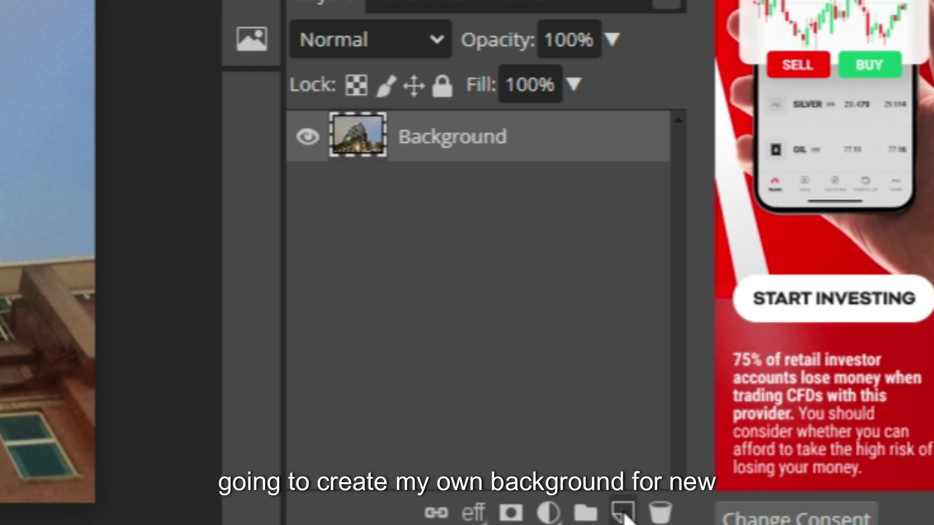
Add a new empty layer and move it beneath the Background photo layer.
click(623, 514)
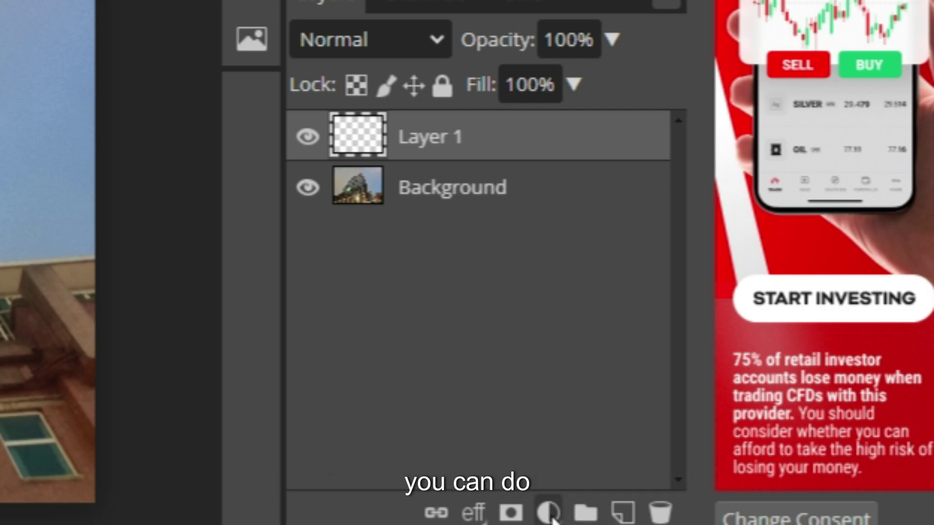
drag(398, 134, 424, 202)
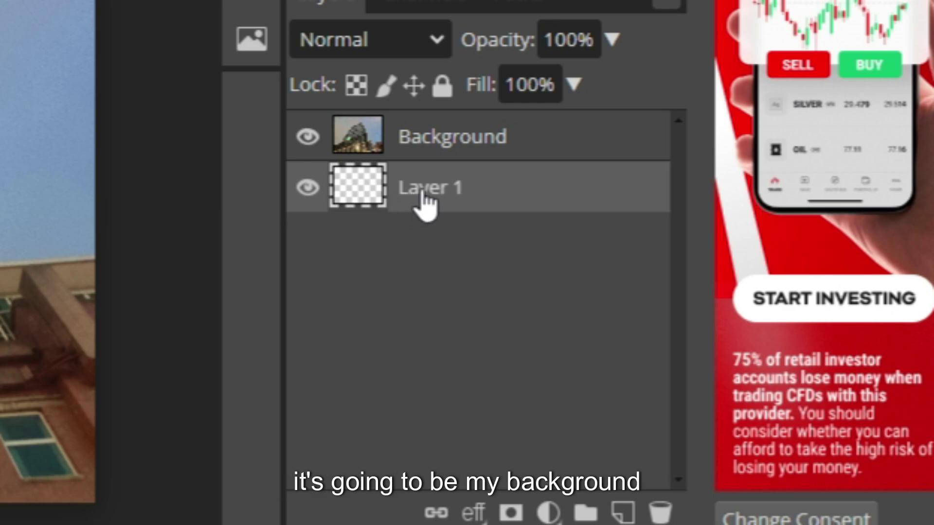
right_click(422, 204)
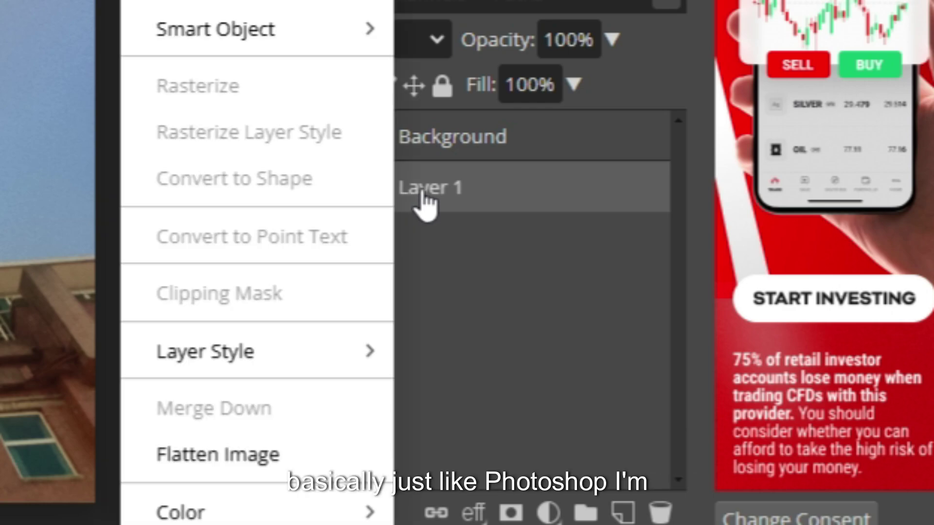
click(528, 287)
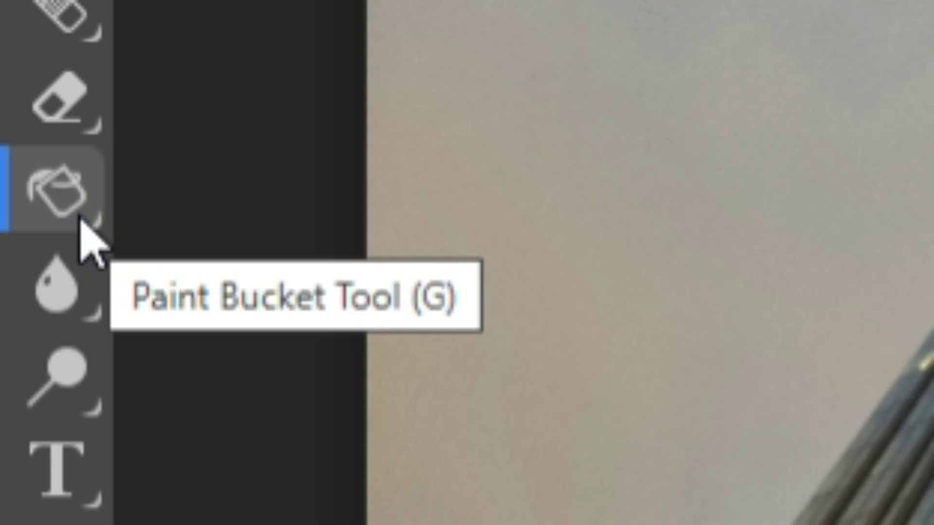
Fill the new layer with the teal foreground colour using the Paint Bucket tool, and hide the Background photo layer.
right_click(79, 215)
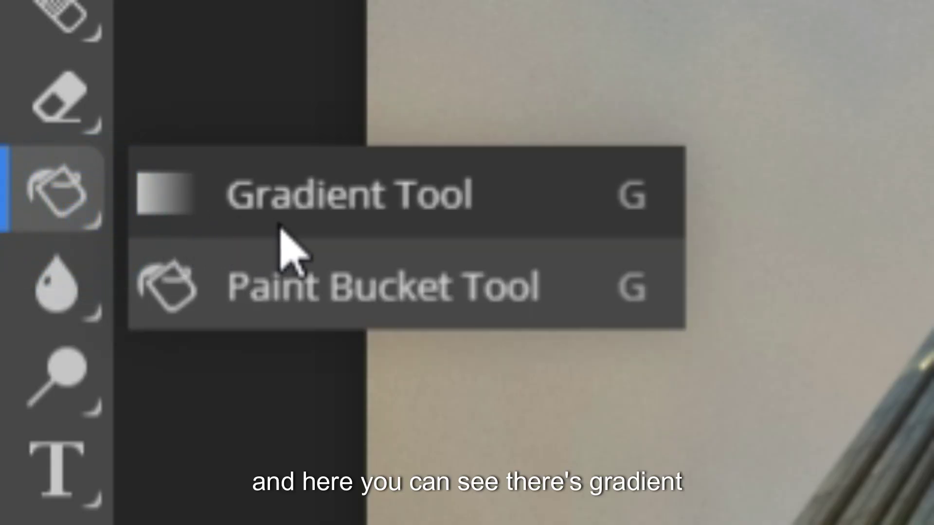
click(64, 213)
right_click(64, 215)
click(720, 23)
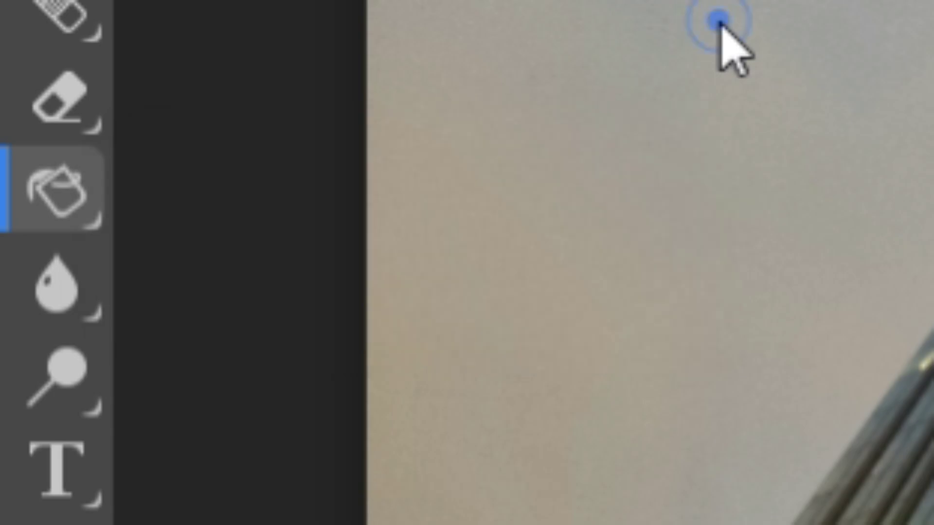
click(165, 205)
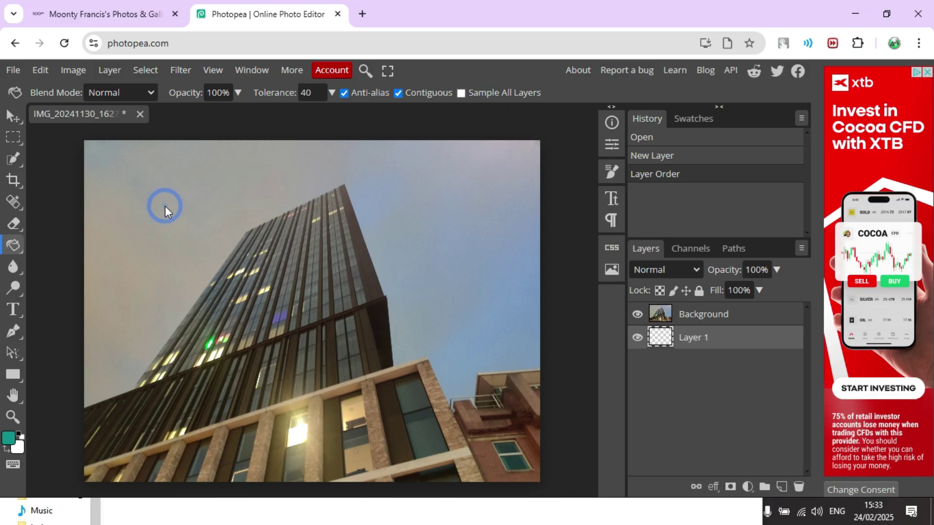
click(244, 190)
click(637, 314)
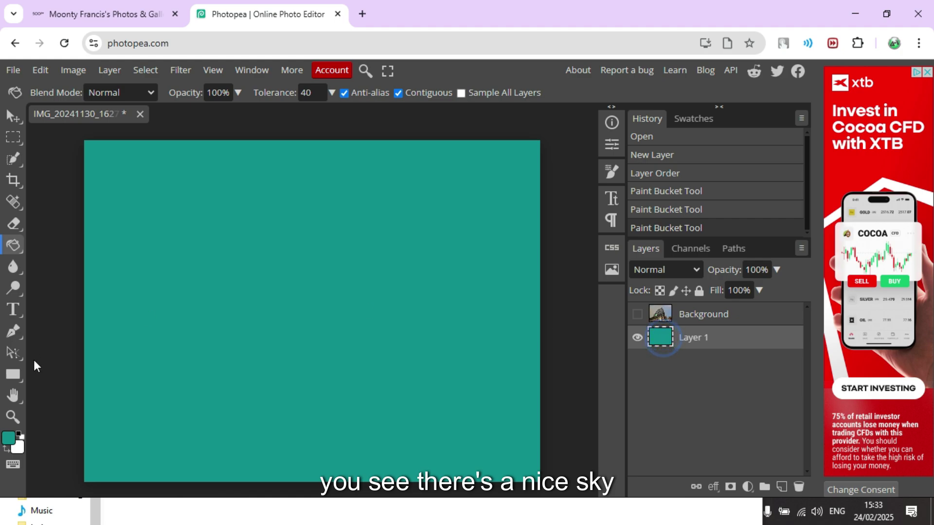
Swap the foreground and background colours, and try the Move, Rectangle Select, Pen, Crop, Type and Eraser tools in turn.
key(x)
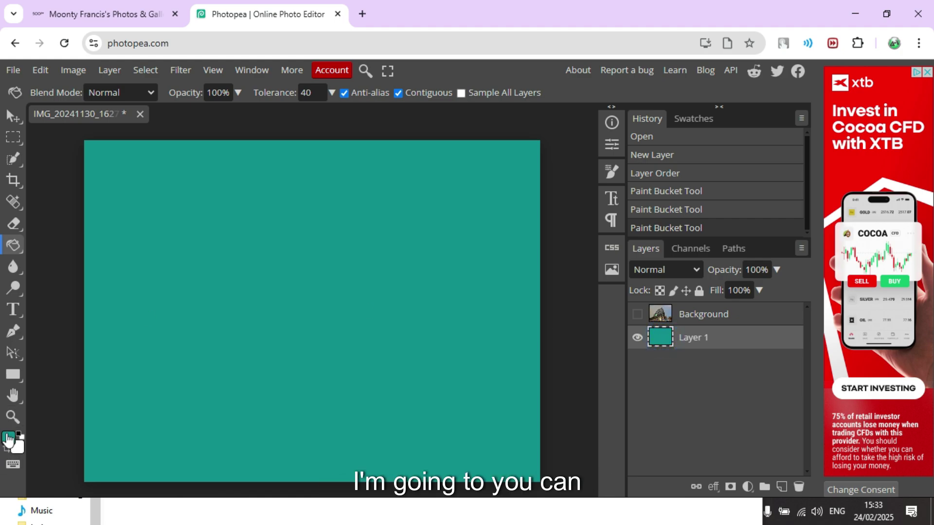
key(x)
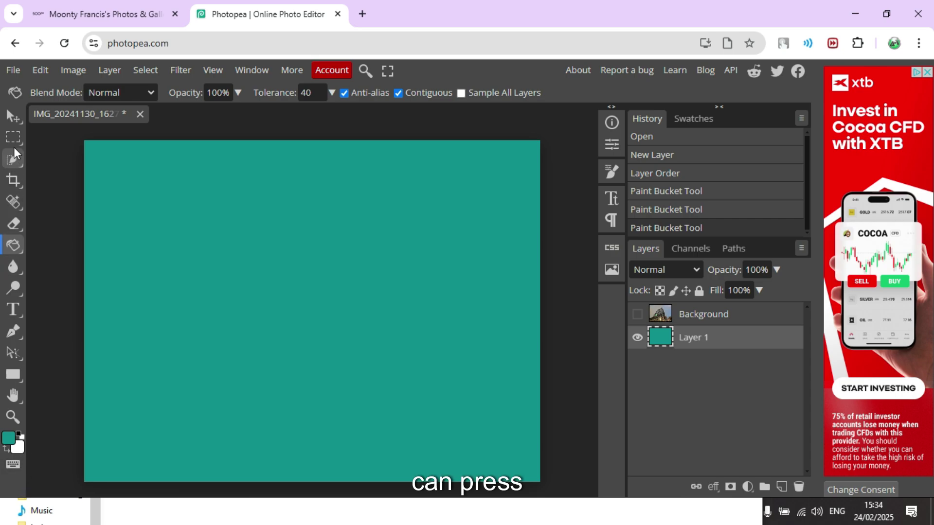
key(x)
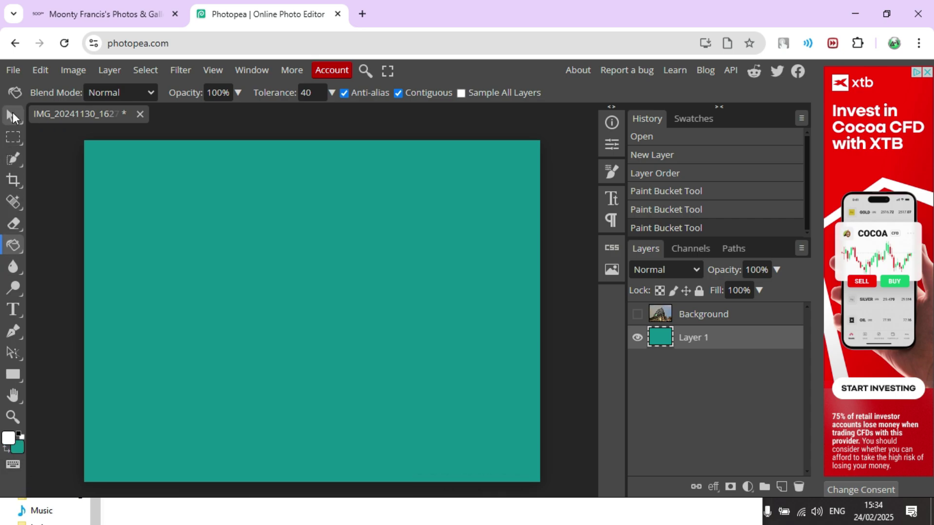
key(v)
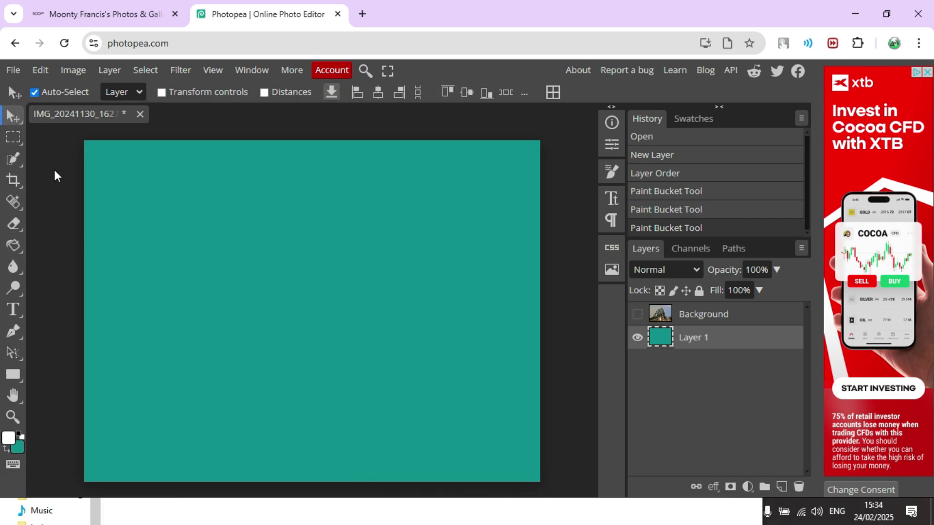
key(m)
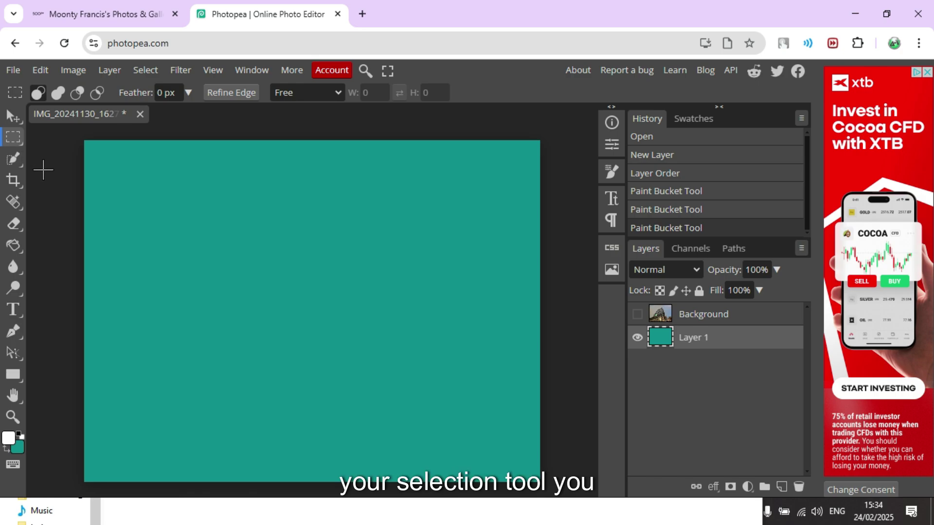
key(p)
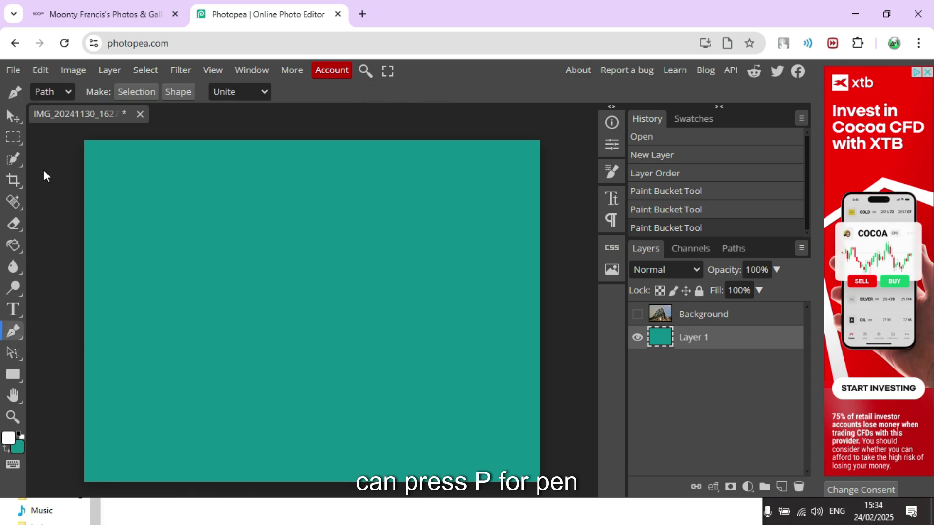
key(c)
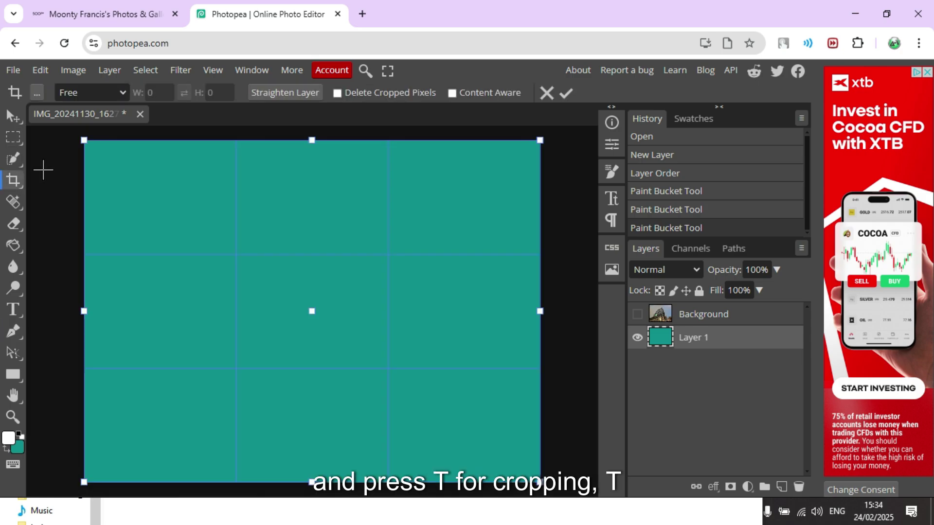
key(t)
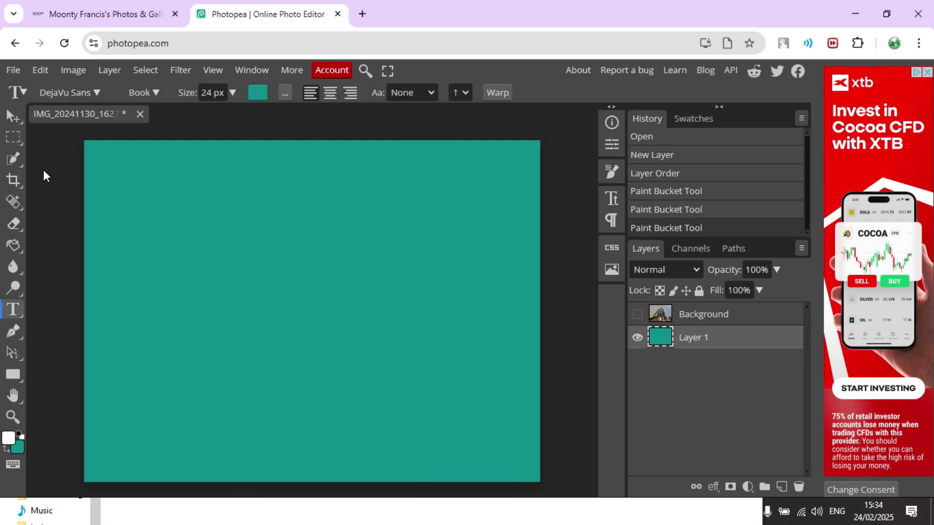
key(e)
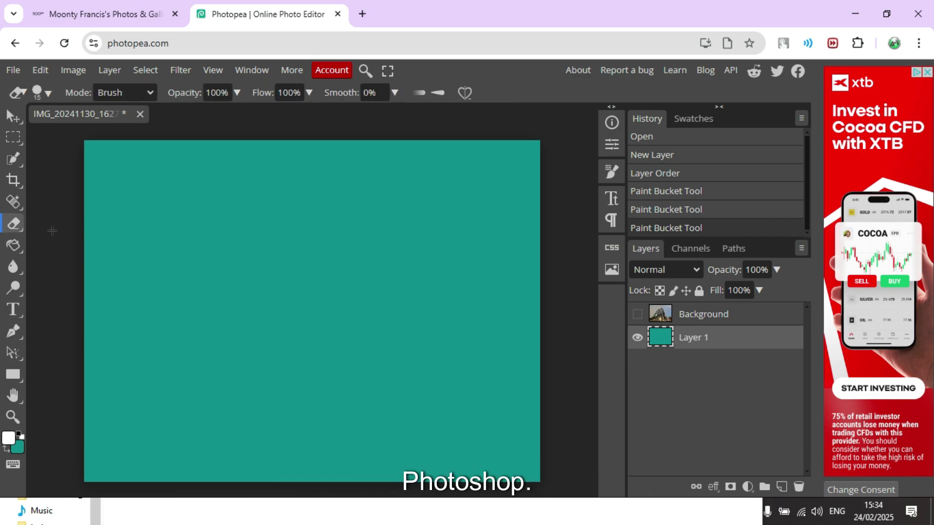
Set the foreground colour to dark blue 06356b and fill Layer 1 with it using the Paint Bucket tool.
key(g)
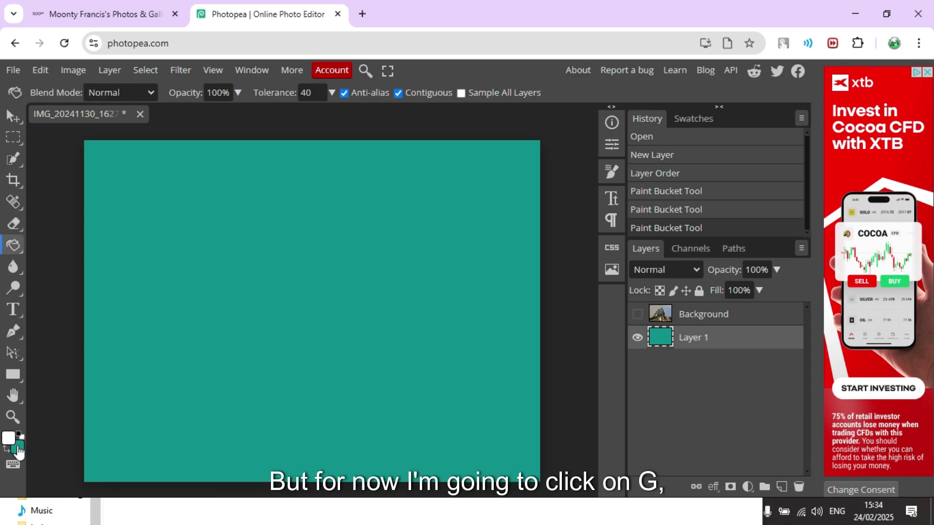
key(x)
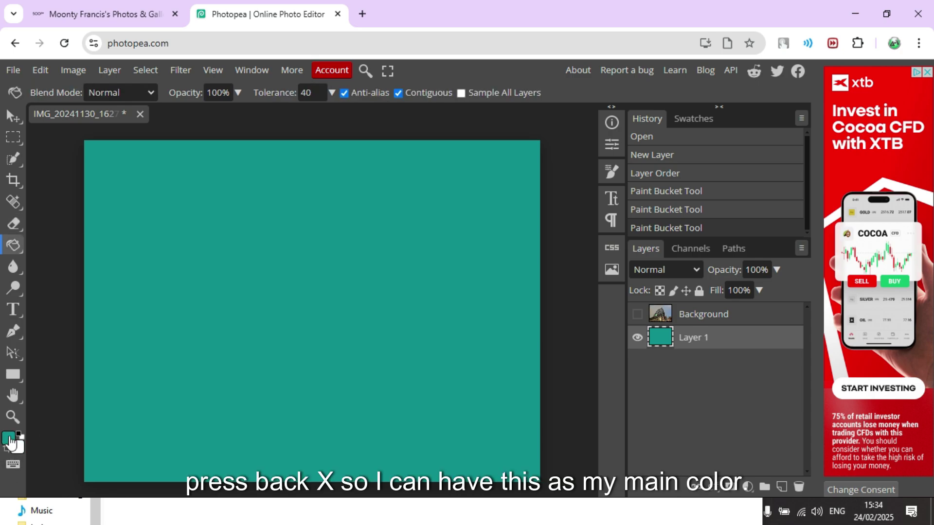
click(8, 439)
mouse_move(258, 274)
mouse_down()
mouse_move(269, 281)
mouse_move(284, 260)
mouse_up()
click(284, 273)
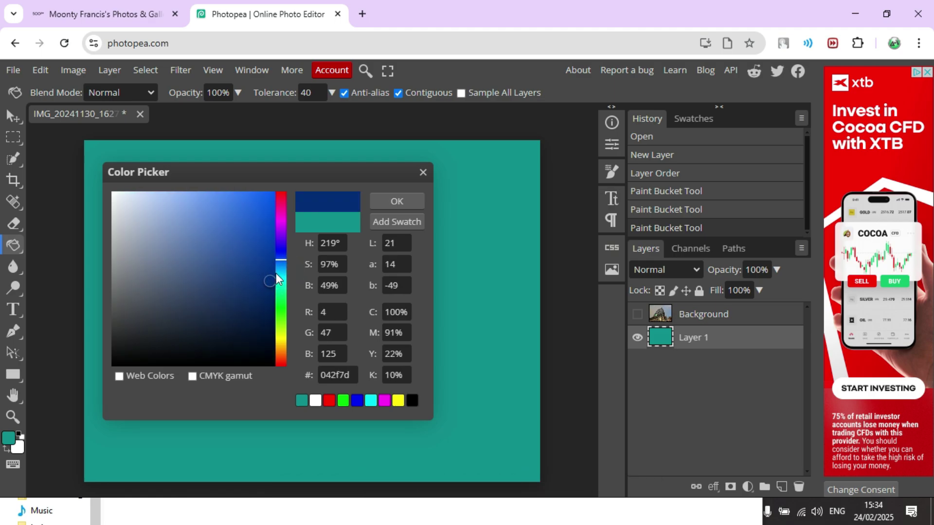
click(281, 262)
mouse_move(280, 260)
mouse_down()
mouse_move(259, 279)
mouse_move(266, 293)
mouse_up()
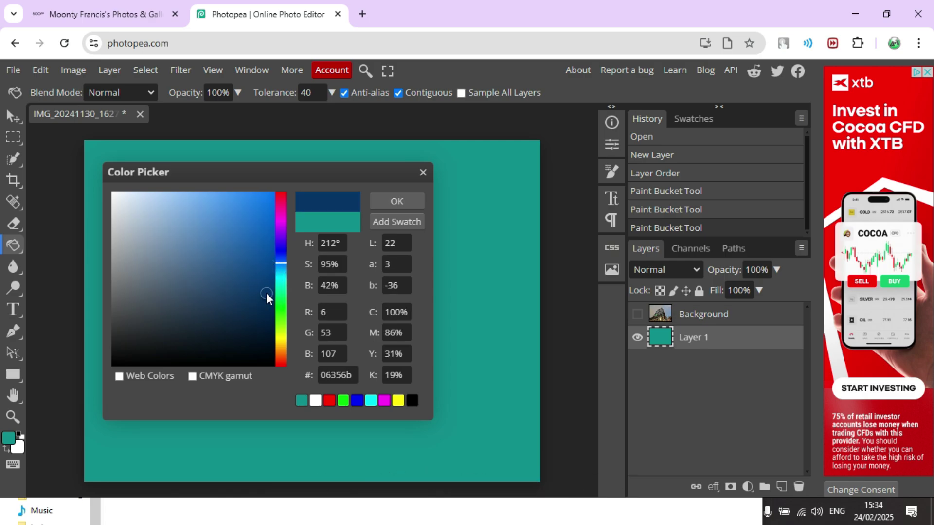
click(396, 201)
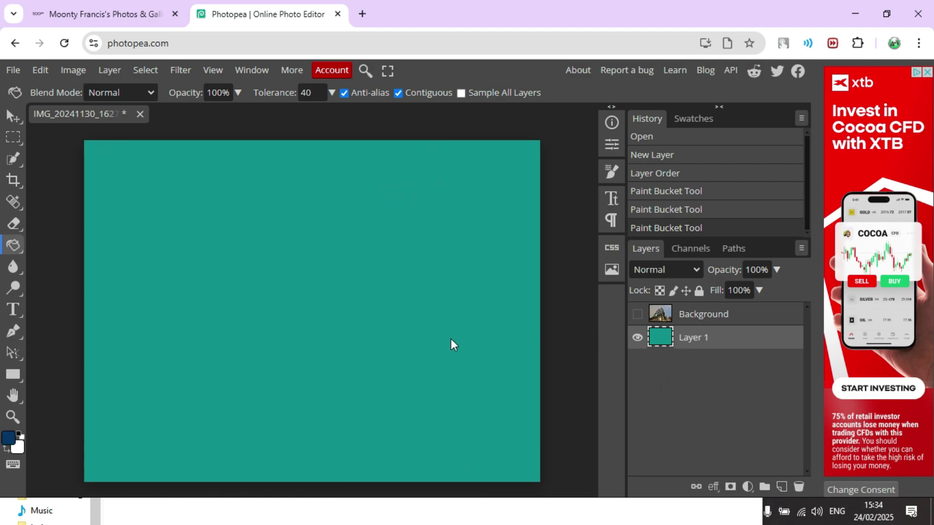
click(379, 293)
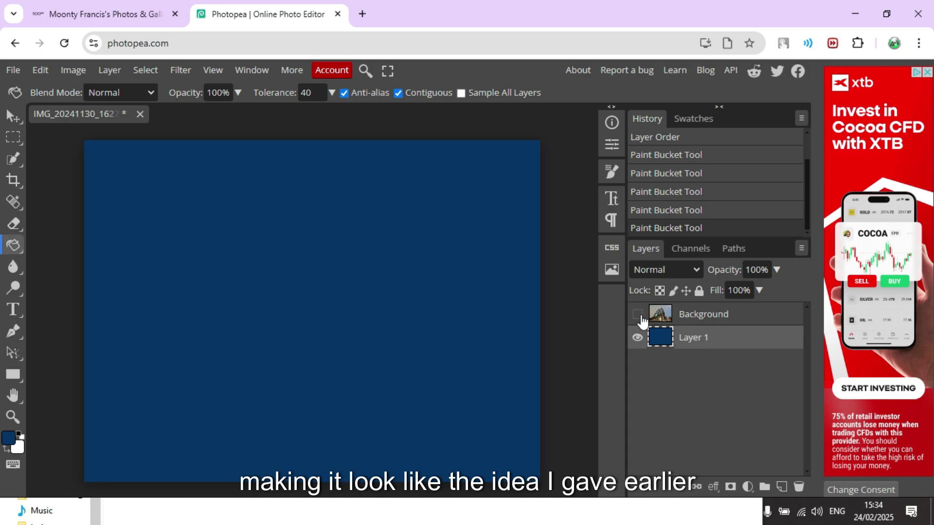
Show the Background photo layer again, select it and activate the Eraser tool.
click(638, 316)
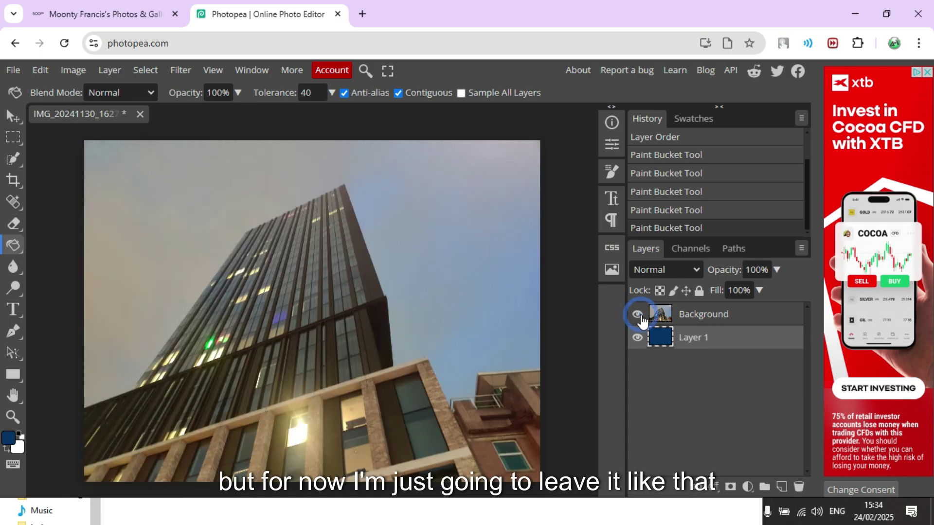
click(694, 316)
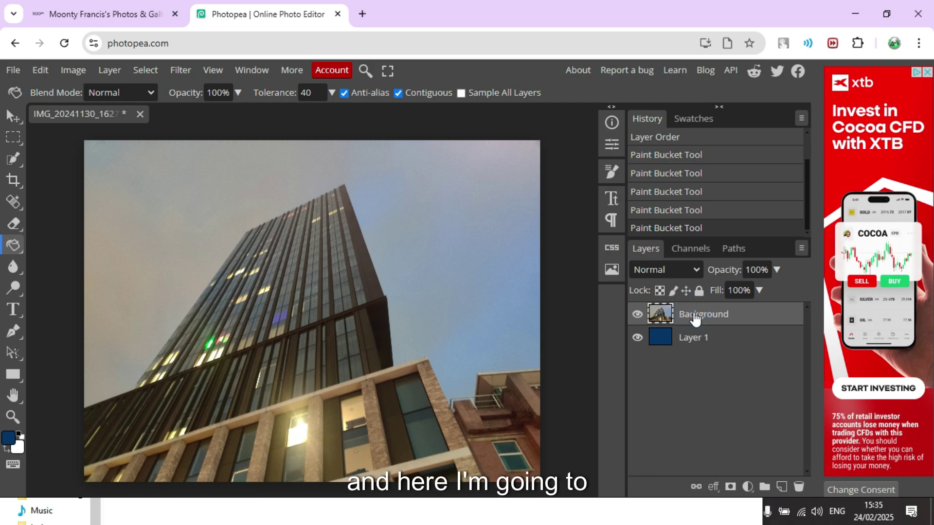
right_click(695, 319)
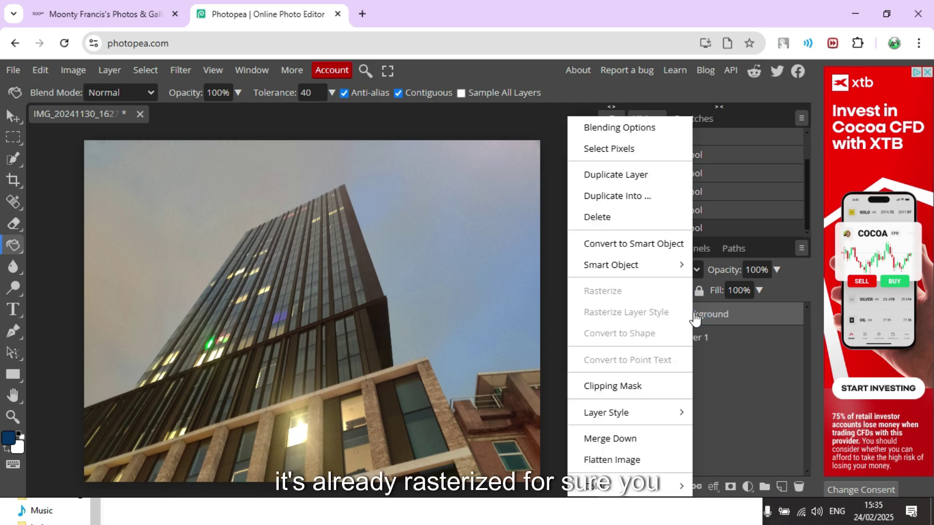
click(752, 402)
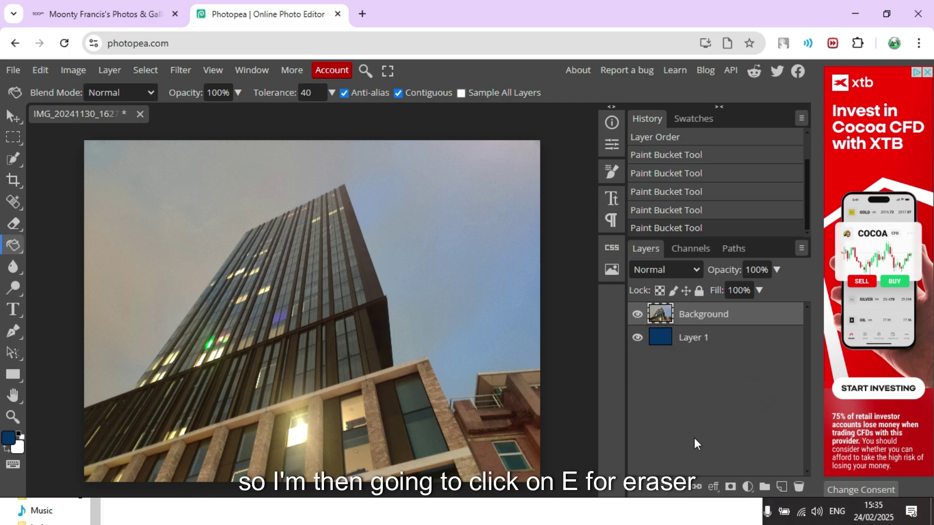
key(e)
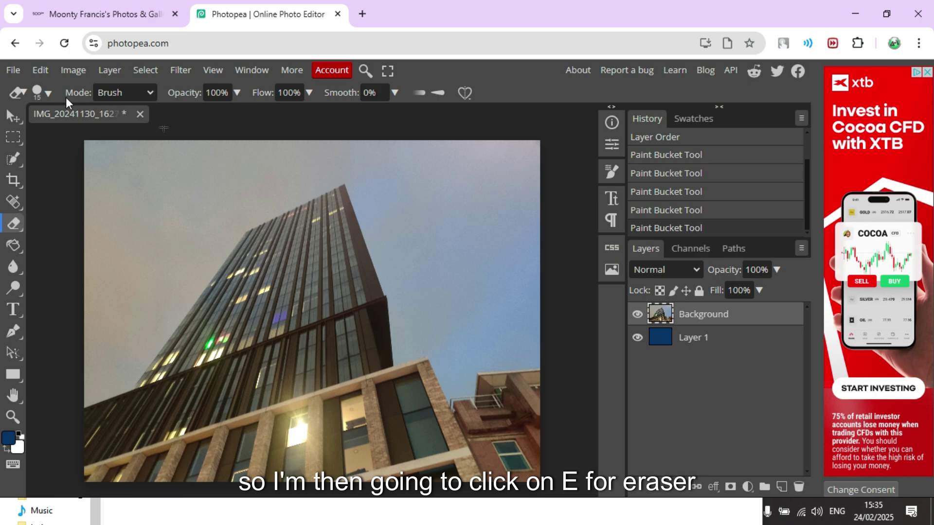
Set the eraser brush to a size of 1000 px and a hardness of 0%.
click(42, 95)
drag(128, 131, 183, 141)
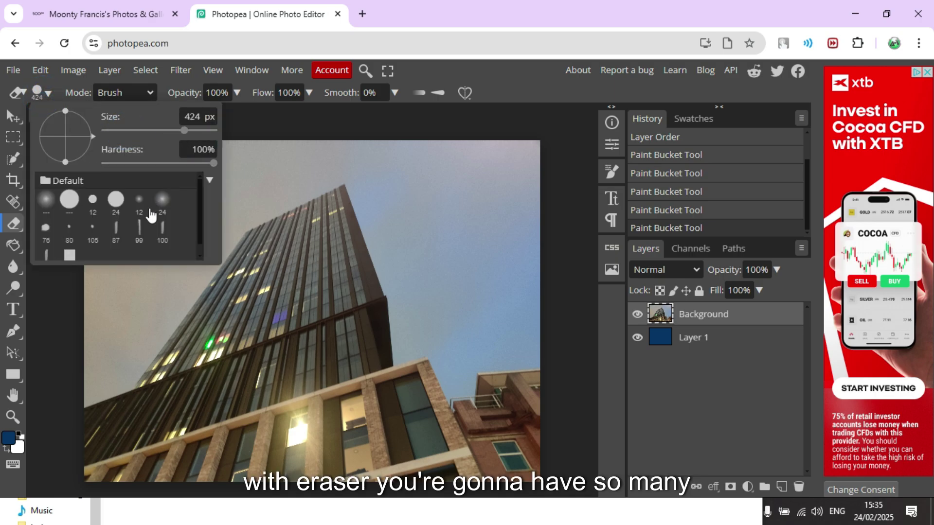
scroll(150, 215, down, 1)
scroll(149, 214, up, 1)
scroll(151, 215, down, 1)
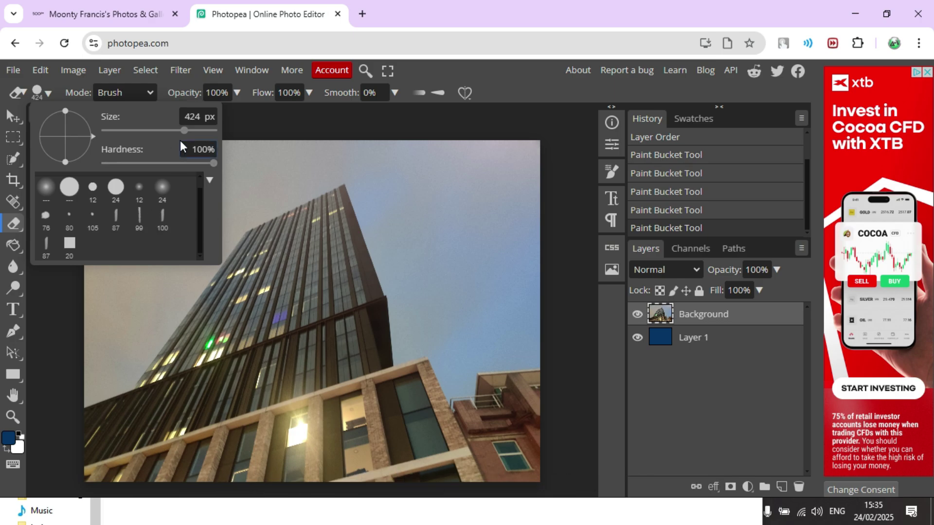
drag(184, 131, 201, 132)
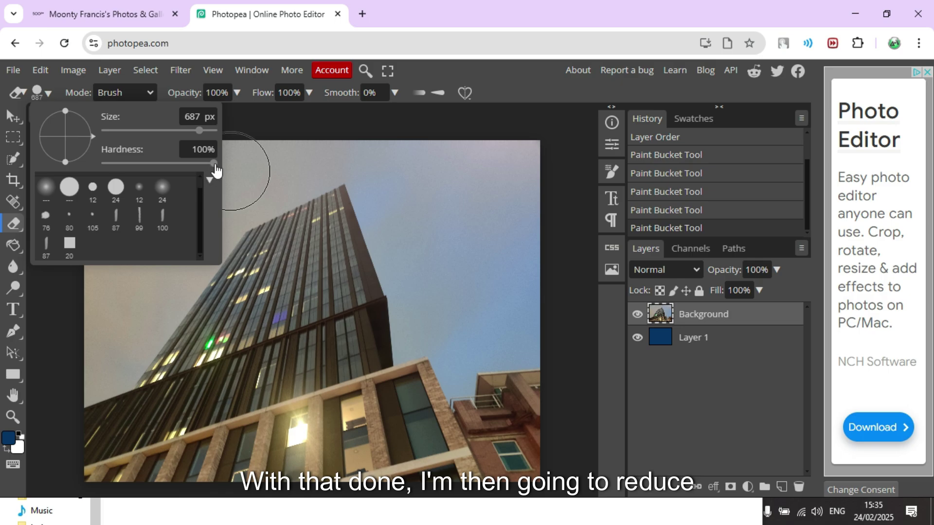
drag(213, 163, 78, 163)
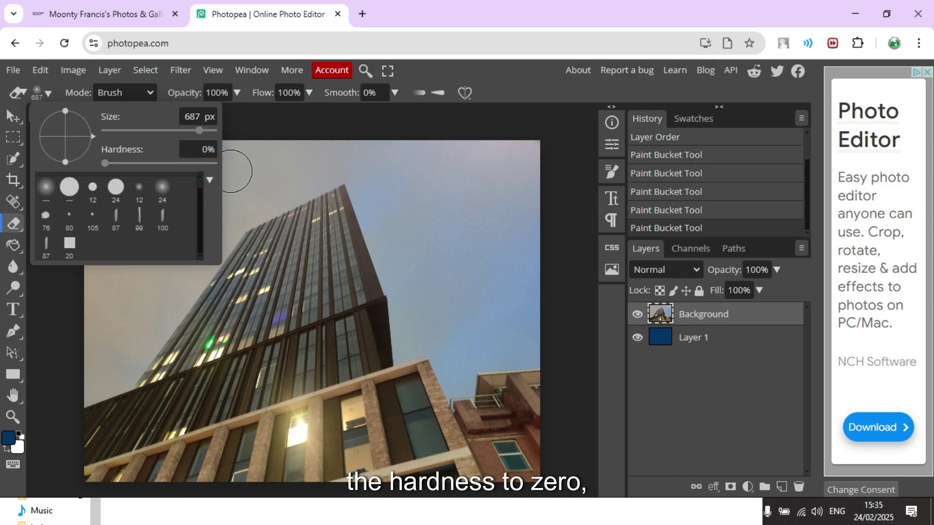
drag(199, 130, 236, 133)
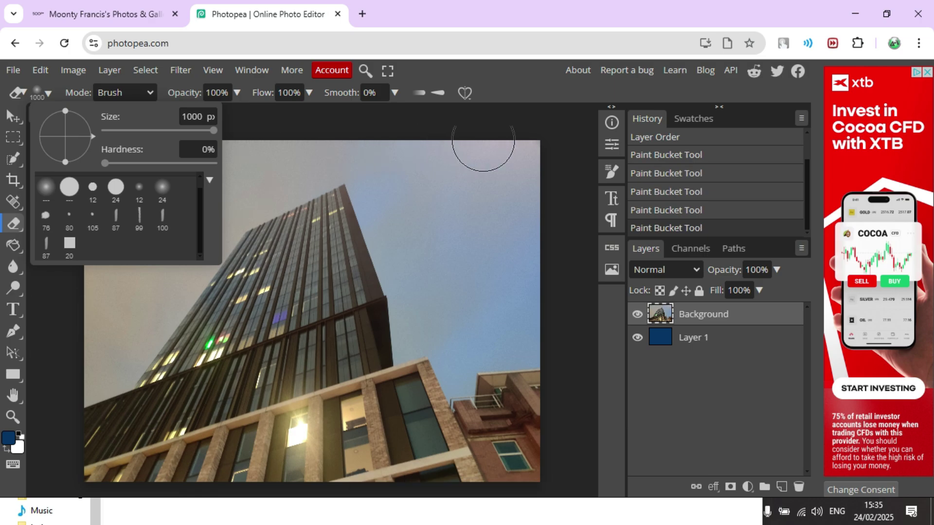
Erase the sky around the tower on the Background layer with broad soft strokes, keeping the building intact.
mouse_move(490, 141)
mouse_down()
mouse_move(544, 158)
mouse_move(545, 186)
mouse_move(482, 153)
mouse_move(499, 178)
mouse_move(447, 156)
mouse_move(471, 184)
mouse_move(422, 149)
mouse_move(474, 184)
mouse_move(442, 167)
mouse_move(512, 231)
mouse_move(511, 254)
mouse_move(495, 241)
mouse_move(511, 282)
mouse_move(525, 283)
mouse_move(436, 207)
mouse_move(440, 234)
mouse_move(447, 190)
mouse_move(408, 145)
mouse_move(339, 128)
mouse_move(348, 129)
mouse_move(107, 171)
mouse_move(95, 191)
mouse_move(93, 255)
mouse_move(130, 177)
mouse_move(96, 154)
mouse_move(120, 197)
mouse_move(121, 239)
mouse_move(92, 300)
mouse_up()
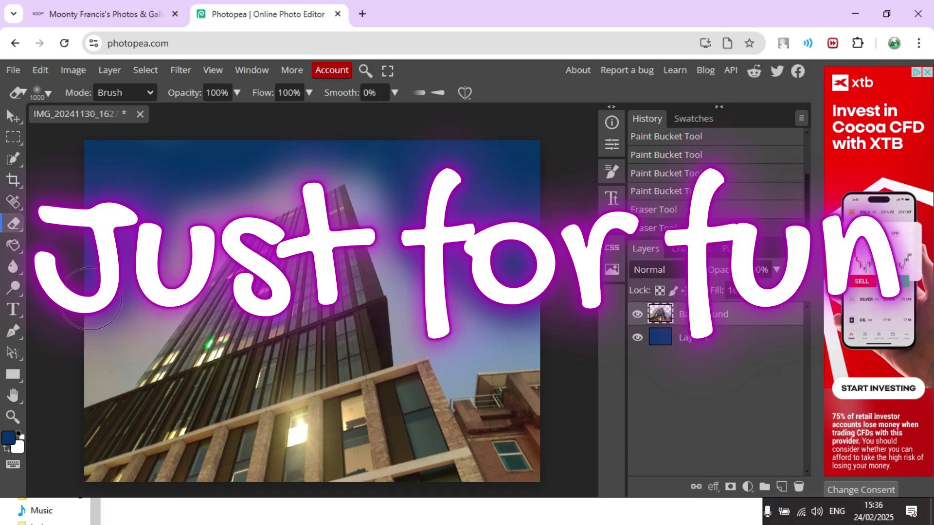
mouse_move(156, 215)
mouse_down()
mouse_move(183, 183)
mouse_move(179, 208)
mouse_move(94, 313)
mouse_move(74, 363)
mouse_up()
drag(240, 156, 294, 144)
mouse_move(416, 191)
mouse_down()
mouse_move(447, 244)
mouse_move(464, 306)
mouse_move(461, 295)
mouse_move(538, 289)
mouse_move(512, 192)
mouse_move(495, 213)
mouse_move(519, 195)
mouse_move(496, 175)
mouse_move(445, 163)
mouse_move(526, 312)
mouse_up()
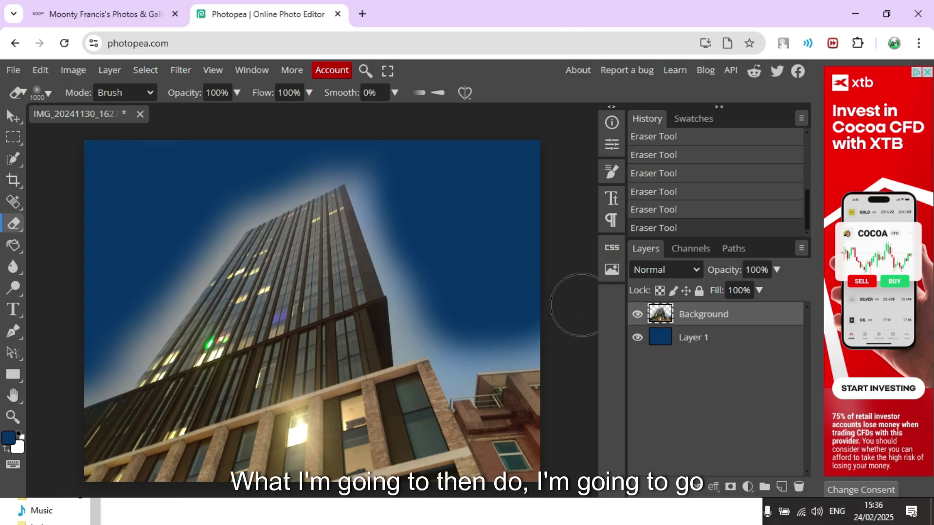
Switch to the Move tool and apply Auto Contrast and Auto Color to the Background layer.
key(v)
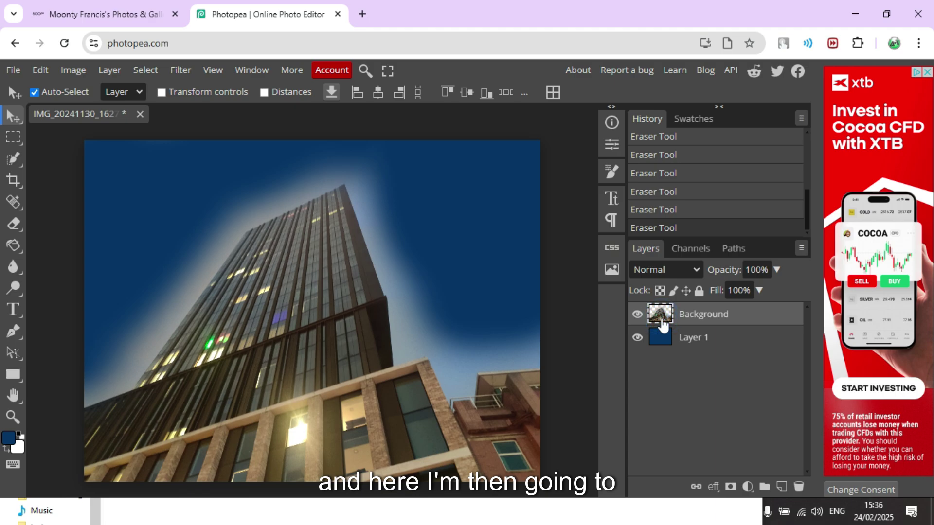
right_click(663, 325)
click(621, 392)
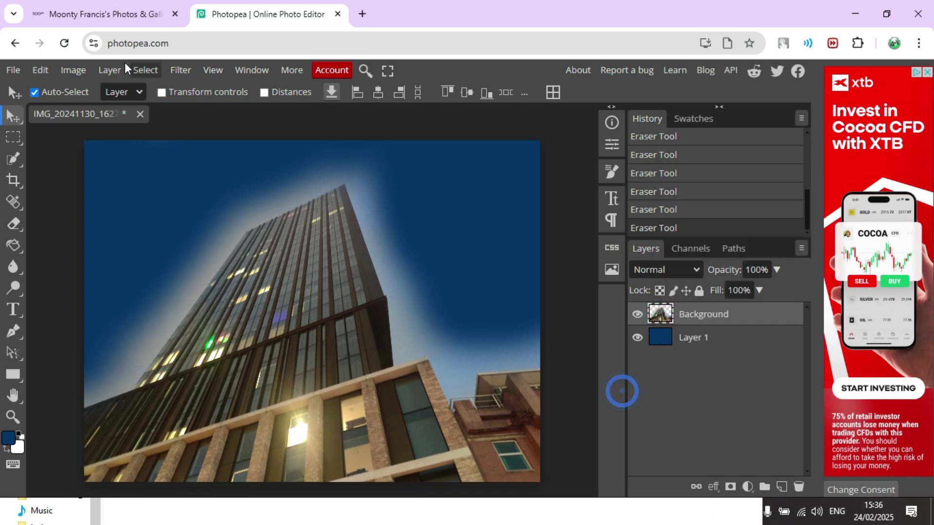
click(73, 70)
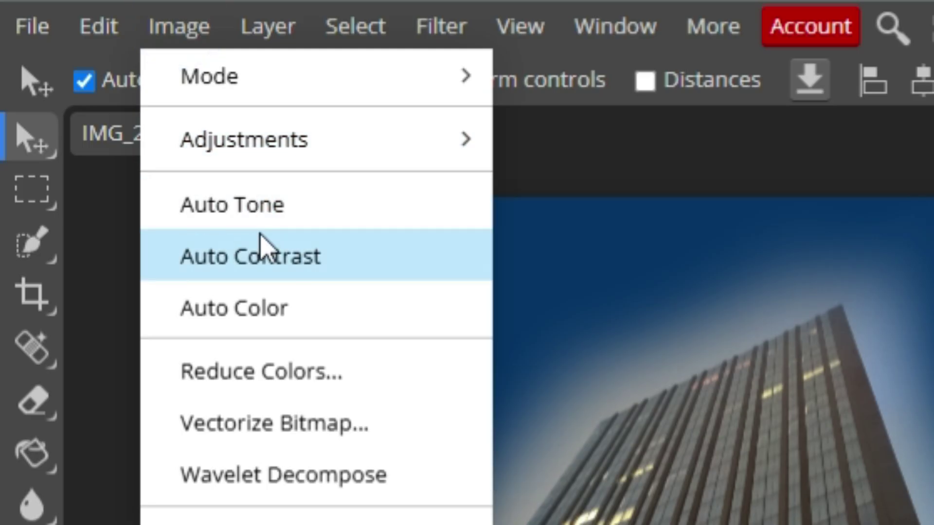
click(260, 241)
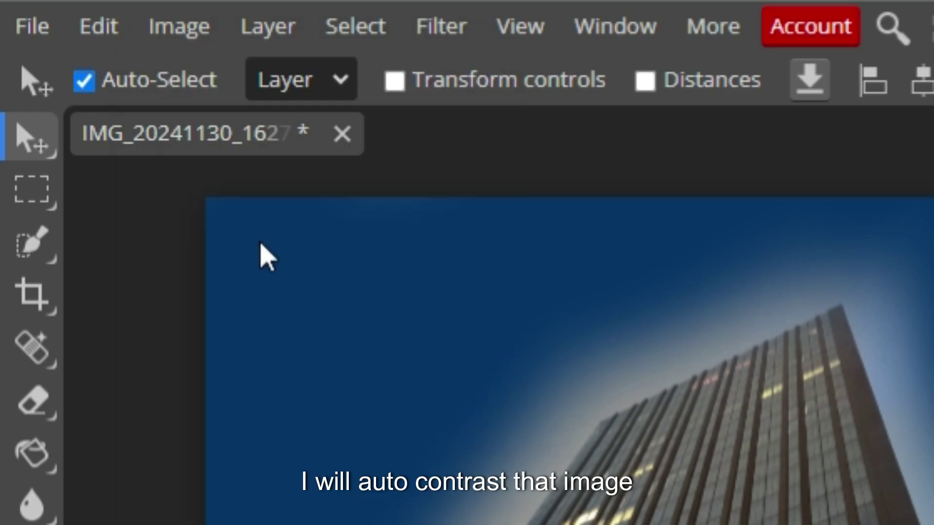
click(200, 27)
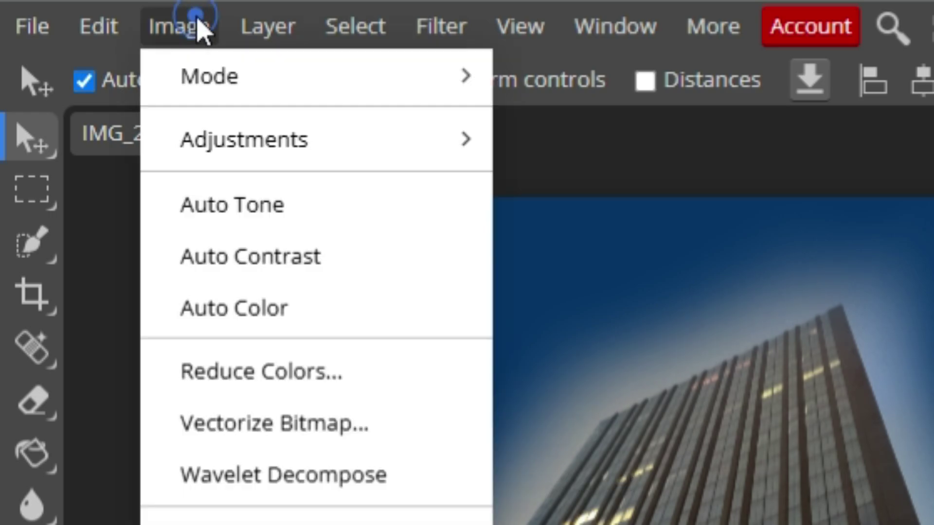
click(274, 309)
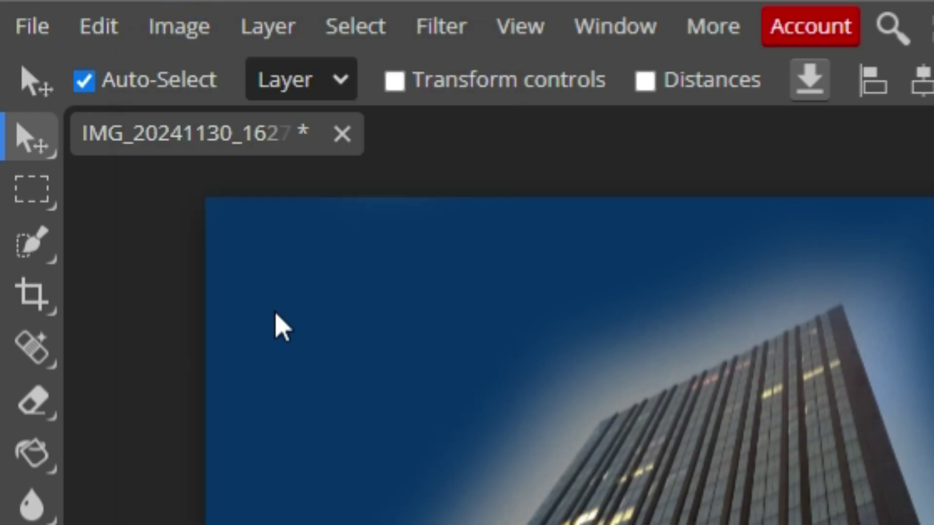
click(214, 29)
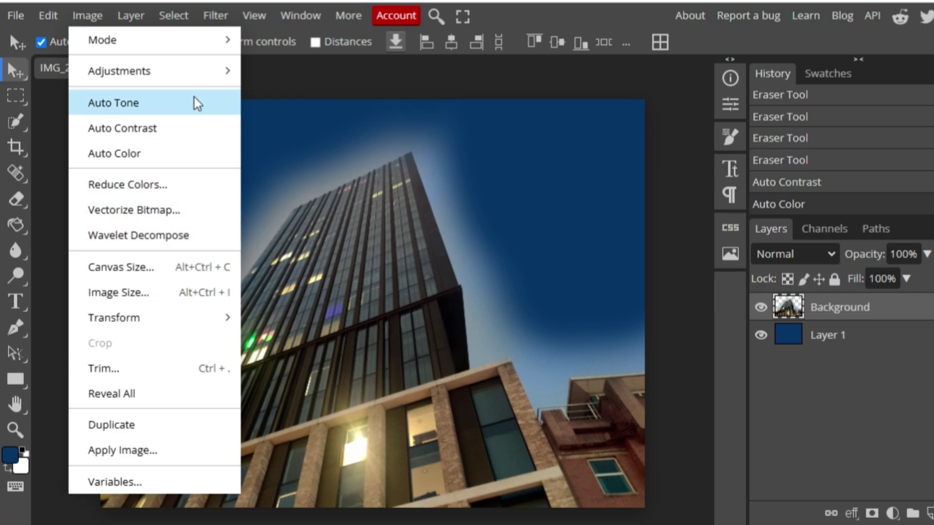
mouse_move(194, 73)
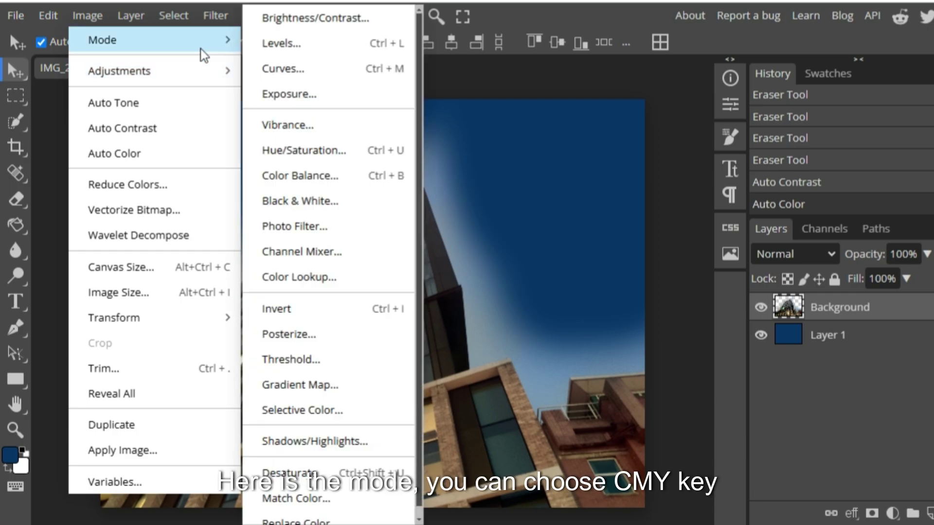
mouse_move(208, 51)
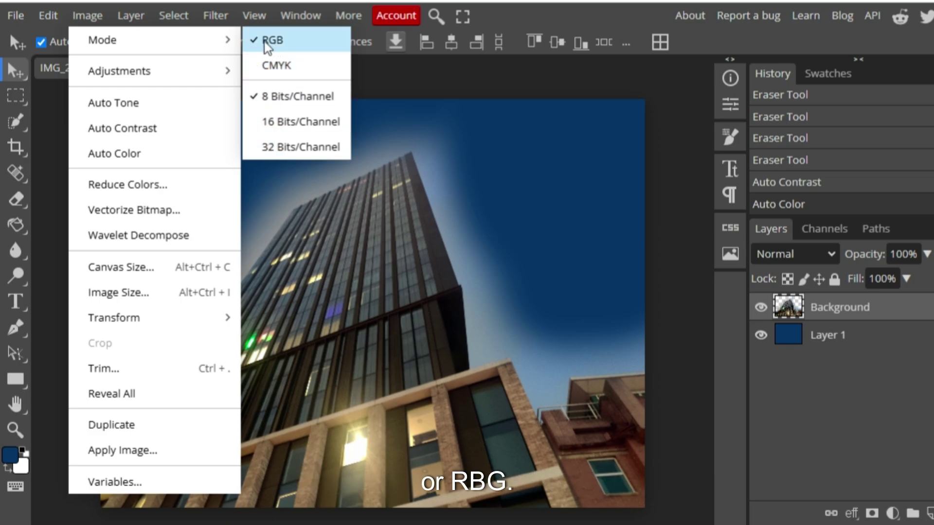
mouse_move(254, 16)
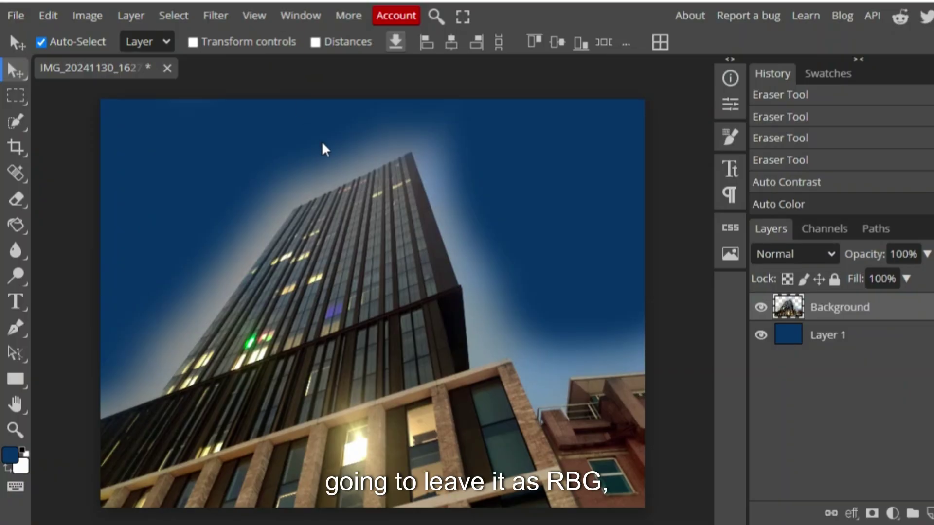
Apply a Curves adjustment to the Background layer, slightly raising the midtones.
click(89, 24)
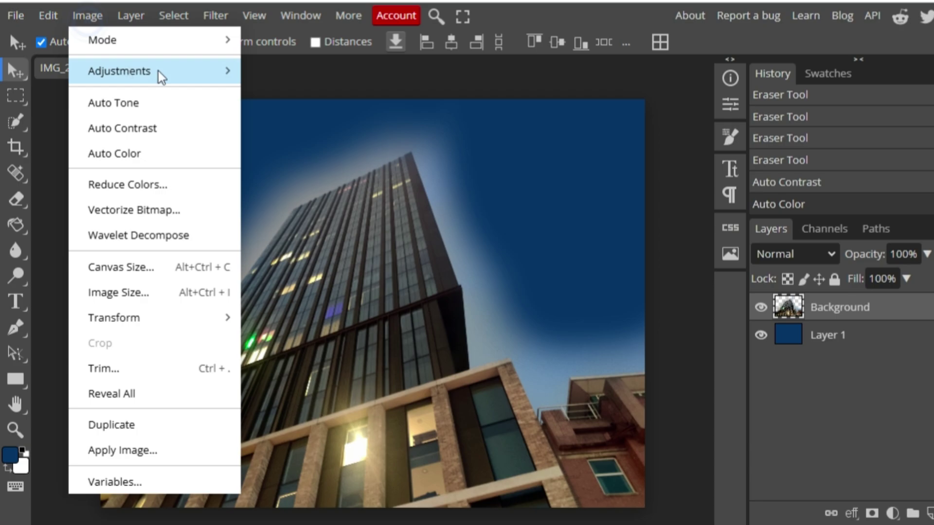
mouse_move(162, 76)
click(272, 71)
drag(334, 146, 725, 102)
mouse_move(644, 252)
mouse_down()
mouse_move(646, 233)
mouse_move(651, 246)
mouse_move(636, 242)
mouse_up()
click(829, 131)
Apply a Vibrance adjustment to the Background layer with both vibrance and saturation increased.
click(87, 19)
mouse_move(220, 75)
click(280, 129)
drag(641, 172, 701, 175)
drag(642, 226, 698, 229)
click(821, 151)
Apply an Exposure adjustment to the Background layer with exposure 0.71, offset -0.04 and gamma correction 0.85.
click(88, 16)
mouse_move(126, 69)
click(272, 88)
drag(205, 135, 612, 129)
drag(663, 186, 691, 190)
mouse_move(665, 236)
mouse_down()
mouse_move(694, 243)
mouse_move(652, 247)
mouse_up()
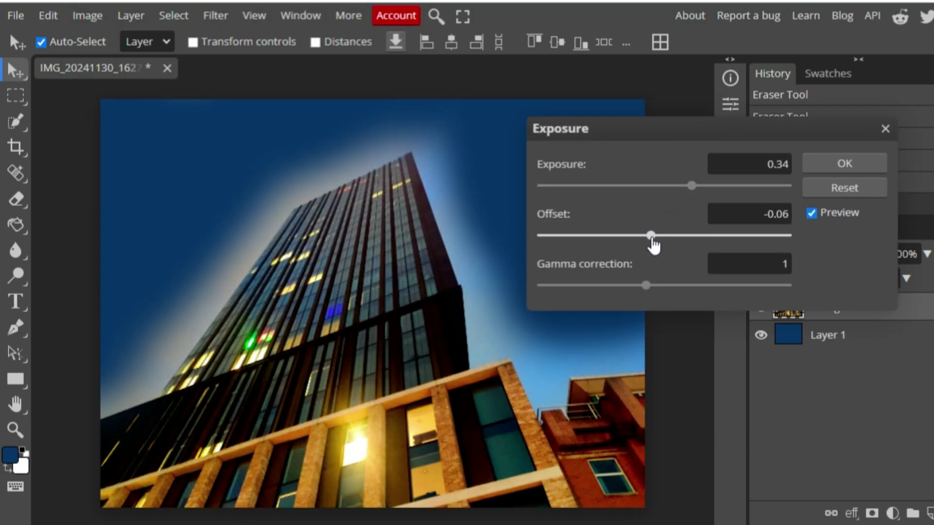
drag(691, 186, 703, 192)
drag(644, 290, 642, 294)
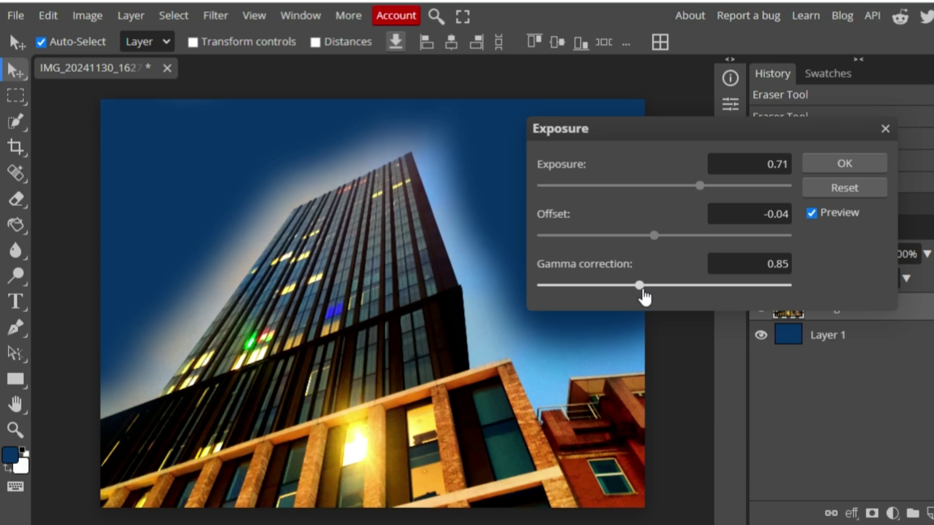
click(826, 167)
Apply Auto Color and Auto Contrast to the Background layer once more.
click(87, 16)
click(116, 153)
click(117, 128)
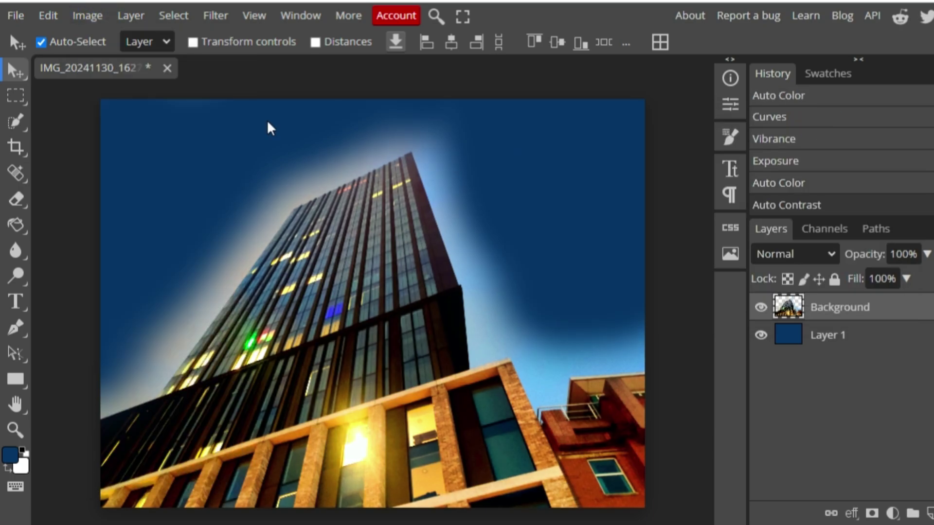
click(88, 16)
click(140, 182)
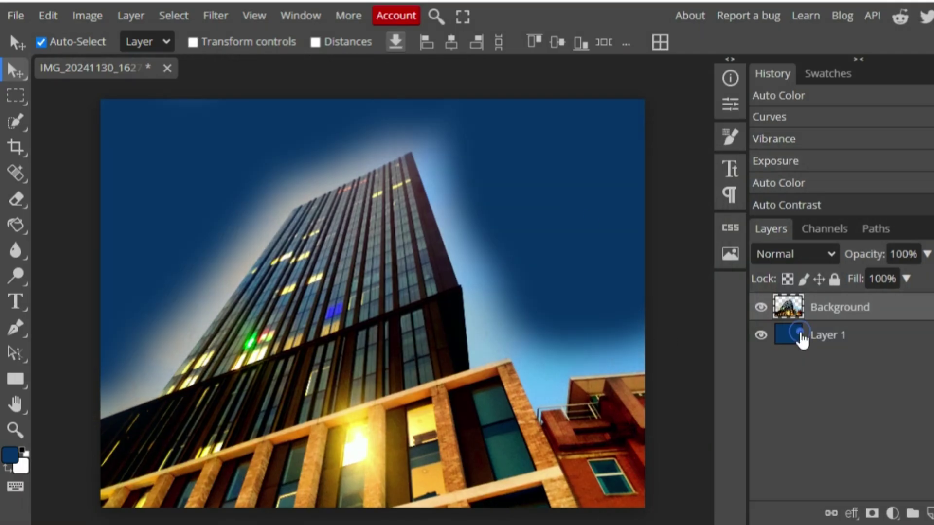
Add a reversed Gradient Overlay to Layer 1 with the Radial style and a scale of 203%.
double_click(803, 336)
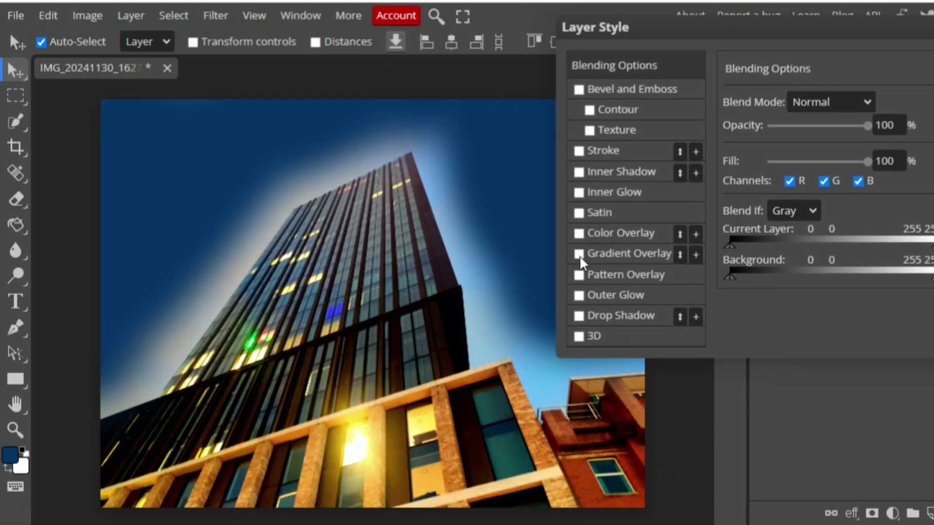
click(579, 253)
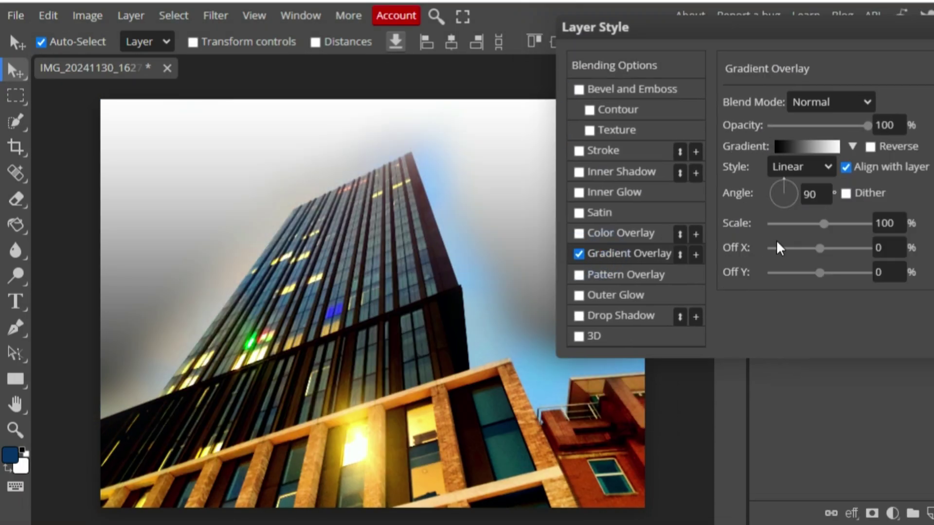
click(815, 142)
click(679, 316)
click(805, 375)
click(750, 383)
click(833, 404)
click(802, 167)
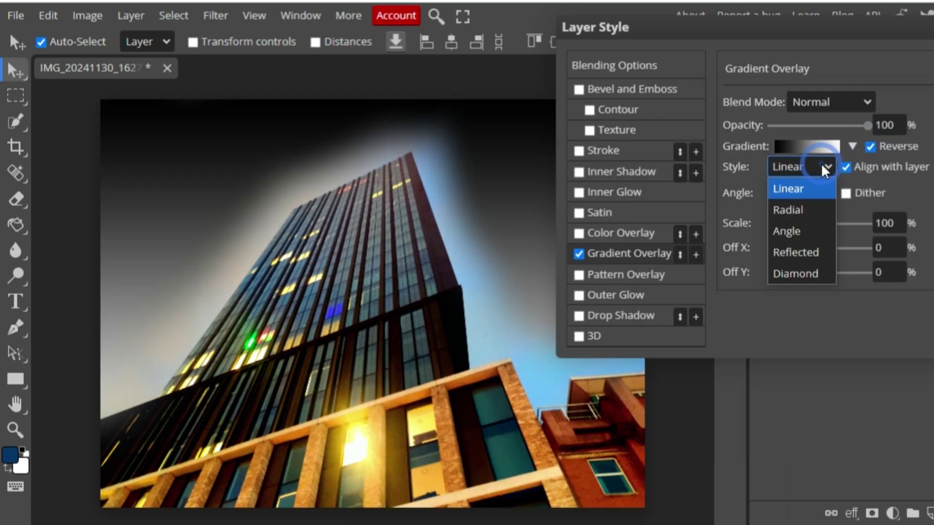
click(792, 209)
drag(819, 223, 842, 229)
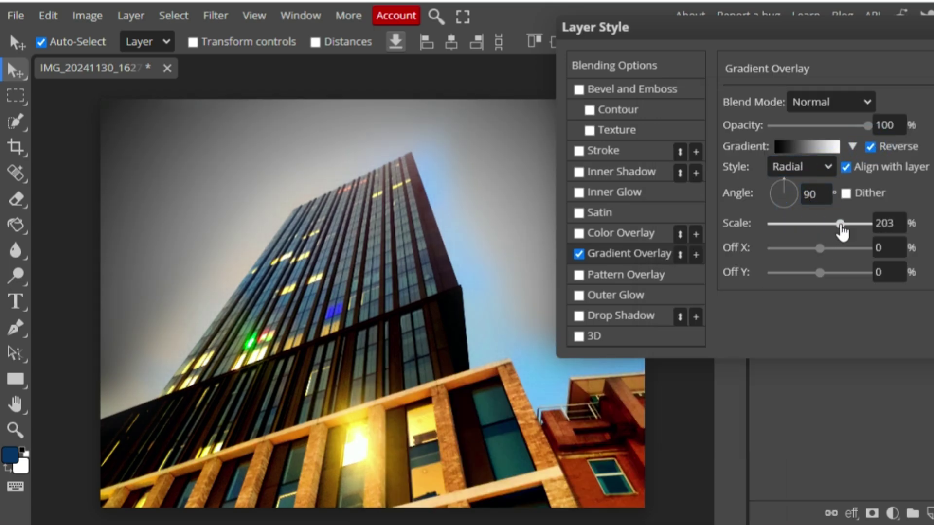
Change the black end of the overlay gradient to dark navy blue 031546.
click(807, 146)
click(678, 316)
click(806, 375)
drag(800, 154, 816, 131)
drag(763, 209, 781, 209)
click(792, 236)
drag(781, 247, 775, 308)
click(910, 171)
Change the white end of the overlay gradient to light blue and set the overlay's opacity to 50%.
click(933, 317)
click(805, 375)
drag(730, 172, 660, 163)
click(912, 168)
click(834, 402)
drag(825, 130, 819, 128)
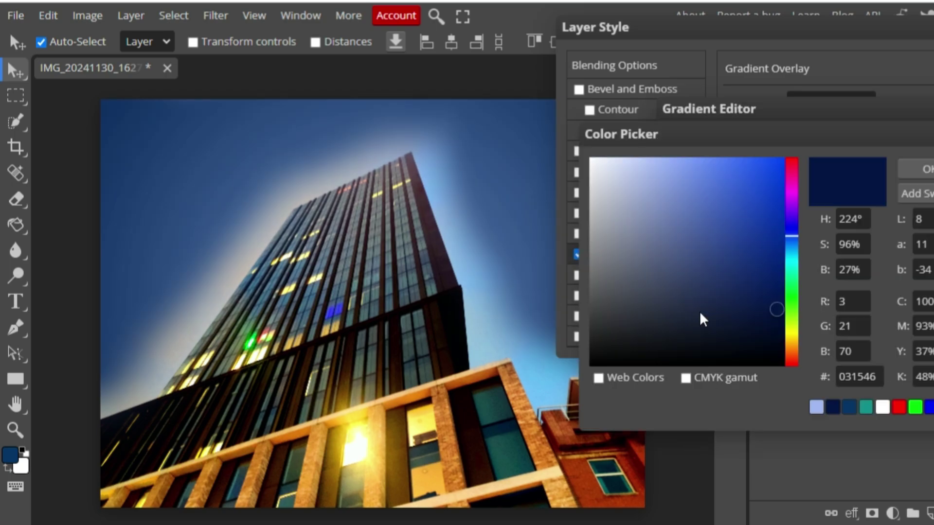
Brighten the dark end of the overlay gradient to blue 002a9c.
drag(700, 316, 784, 238)
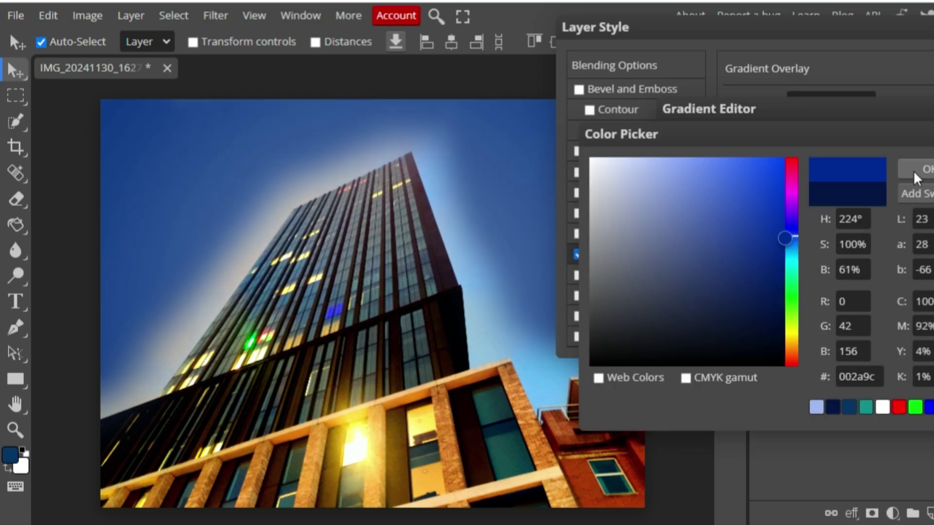
click(914, 171)
click(900, 405)
Add an Outer Glow with increased spread to Layer 1 and apply the layer style.
click(584, 295)
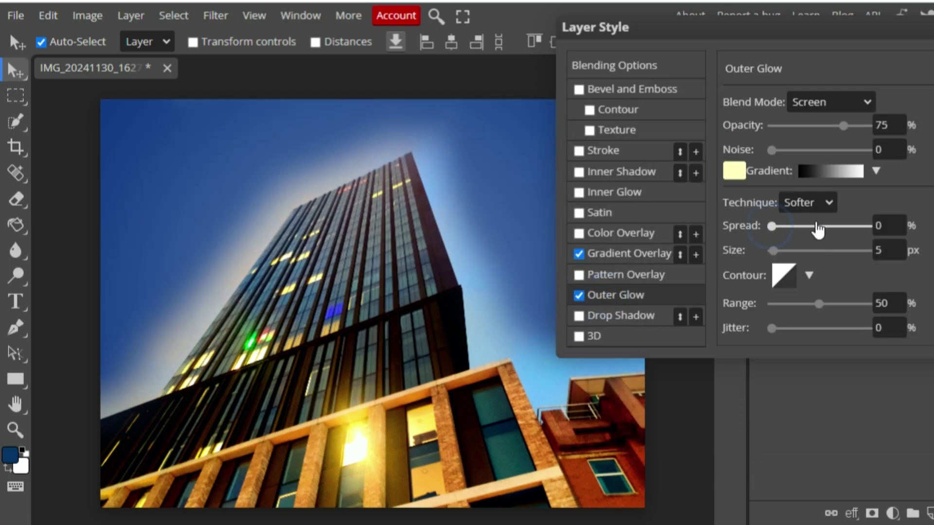
drag(774, 226, 816, 226)
key(Return)
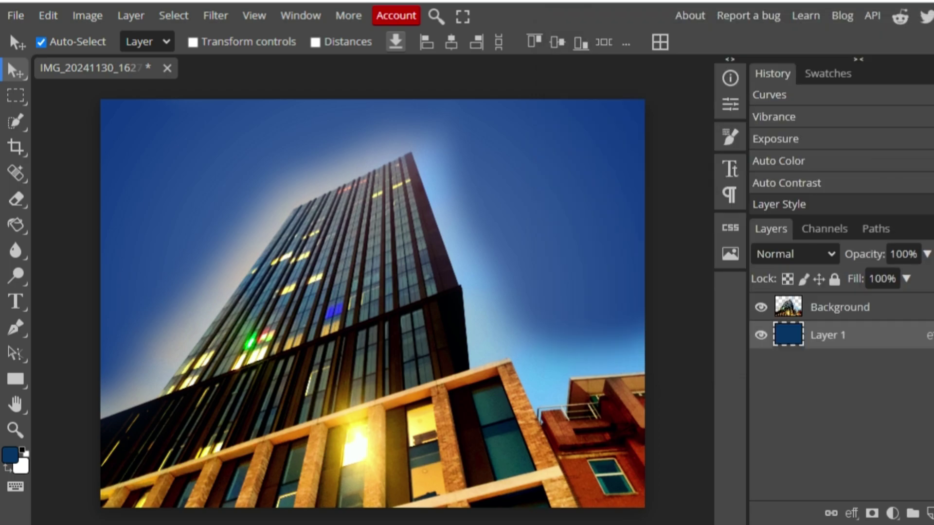
Reopen Layer 1's layer style, turn off the Outer Glow and return to the Gradient Overlay settings.
double_click(798, 332)
click(627, 251)
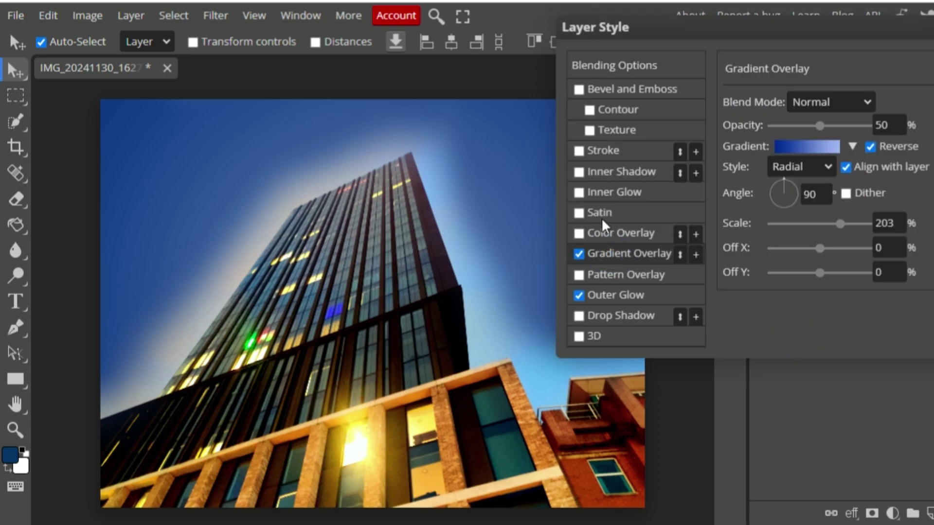
double_click(606, 295)
click(600, 253)
click(795, 145)
key(Escape)
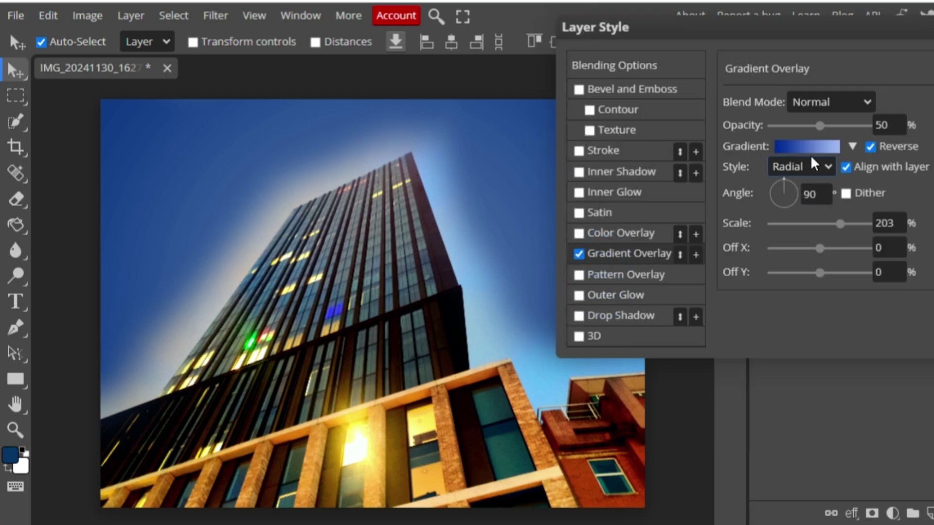
Try other style and angle settings for Layer 1's Gradient Overlay.
click(807, 166)
click(788, 186)
drag(788, 187, 770, 200)
click(812, 168)
click(788, 201)
click(783, 181)
click(809, 193)
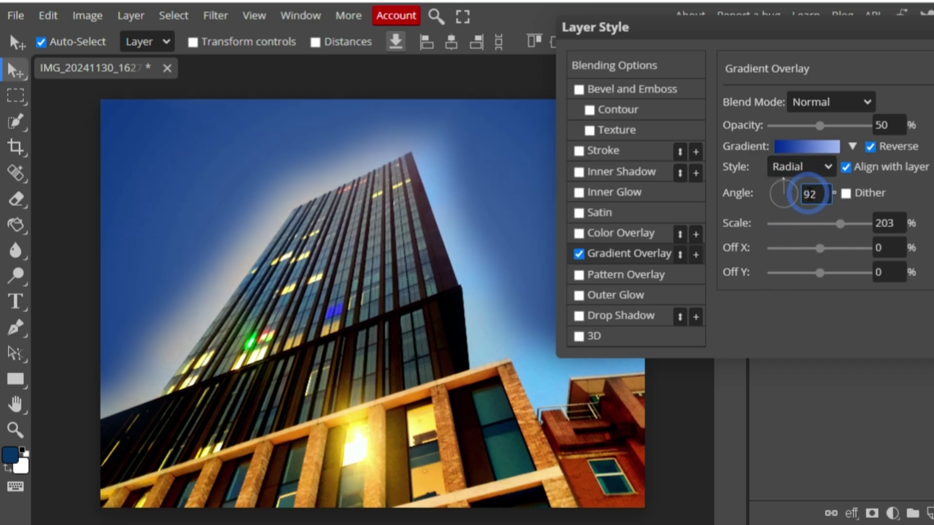
Set the Gradient Overlay's opacity to 75% and its blend mode to Dissolve.
click(831, 102)
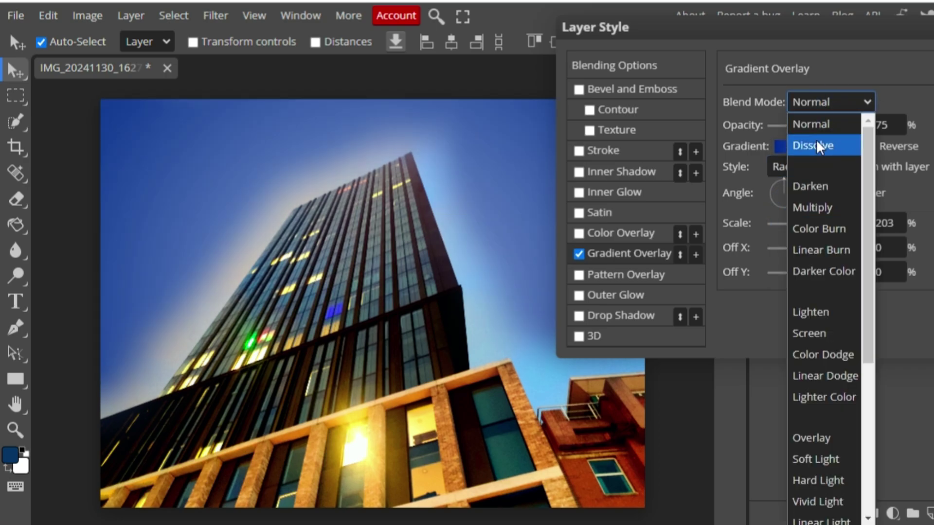
click(813, 145)
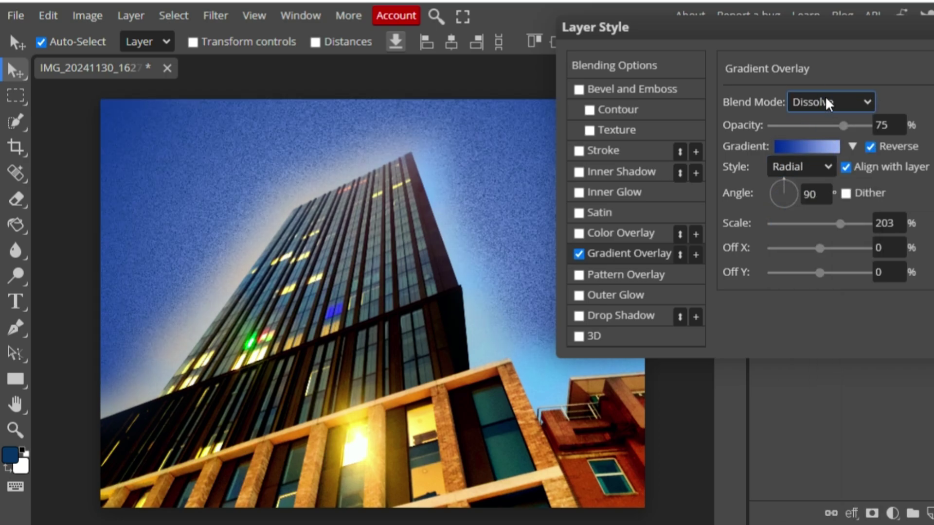
Try other blend modes for Layer 1's Gradient Overlay, apply the layer style and clear the selection.
click(824, 103)
click(812, 208)
click(826, 104)
click(819, 229)
click(825, 103)
click(810, 313)
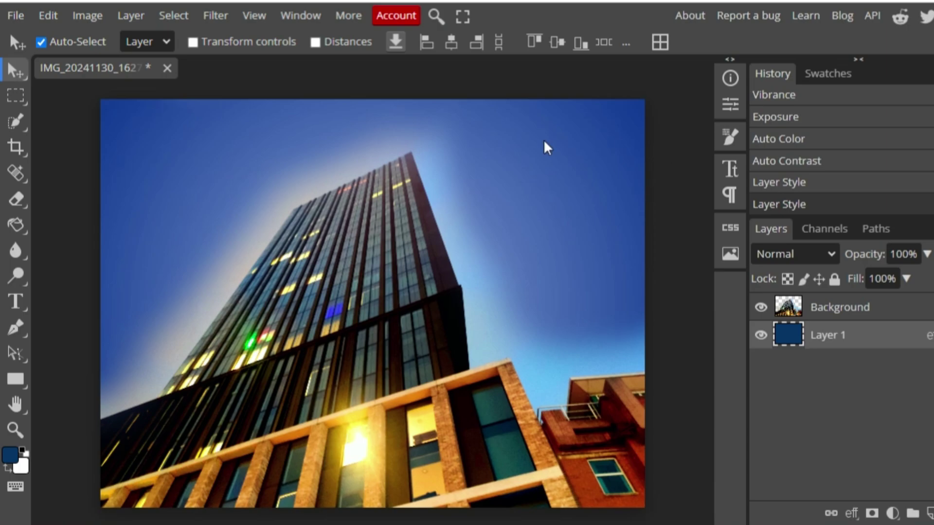
click(22, 99)
click(685, 102)
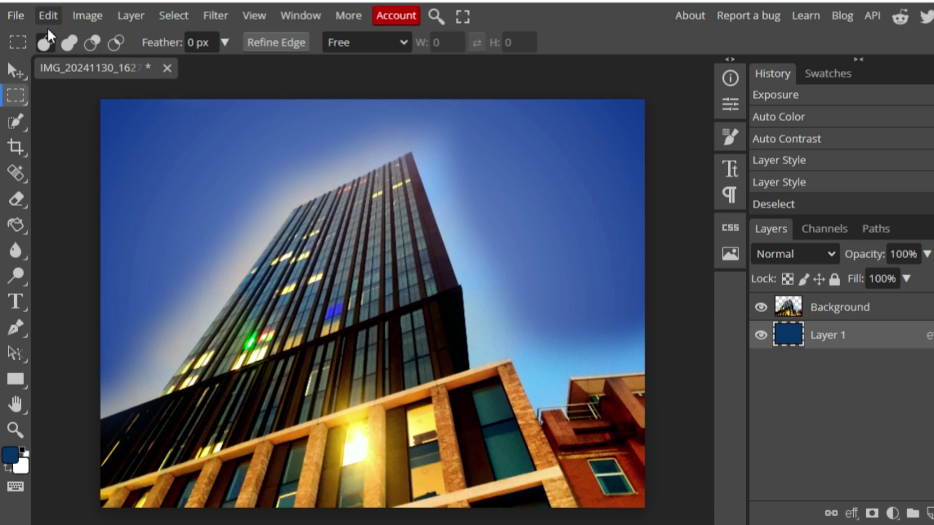
Review the available export formats and open the export settings for PNG.
click(14, 18)
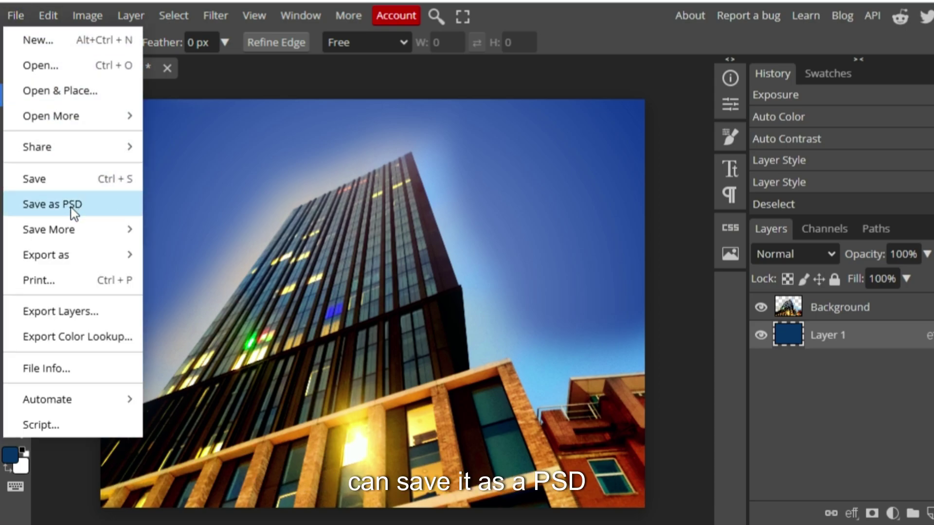
mouse_move(87, 264)
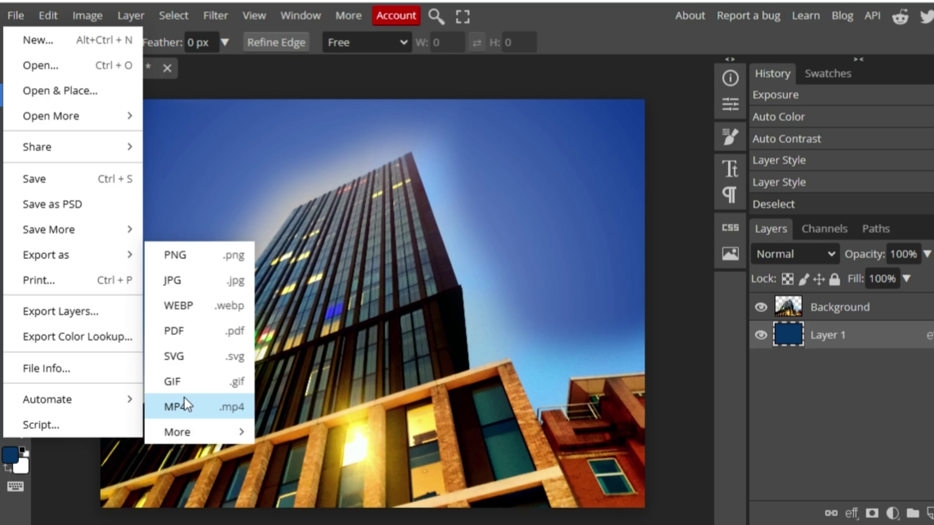
click(184, 432)
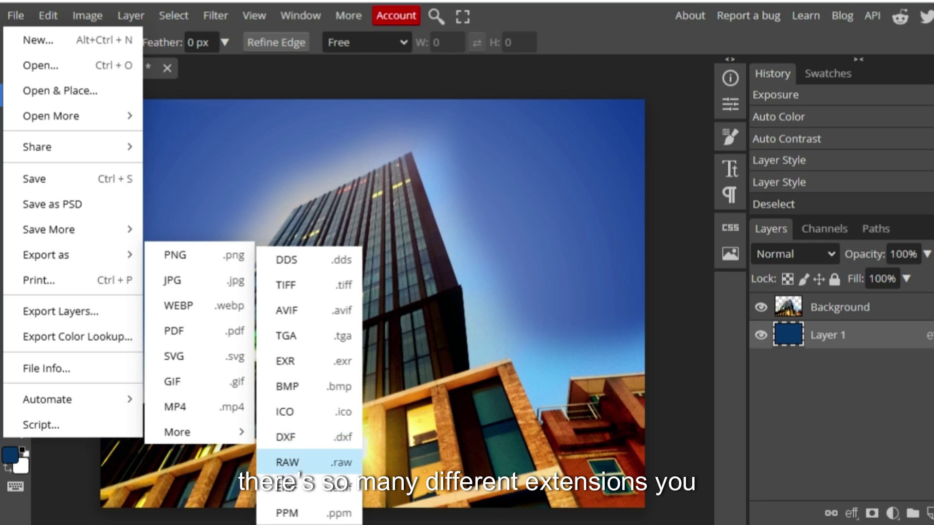
click(204, 436)
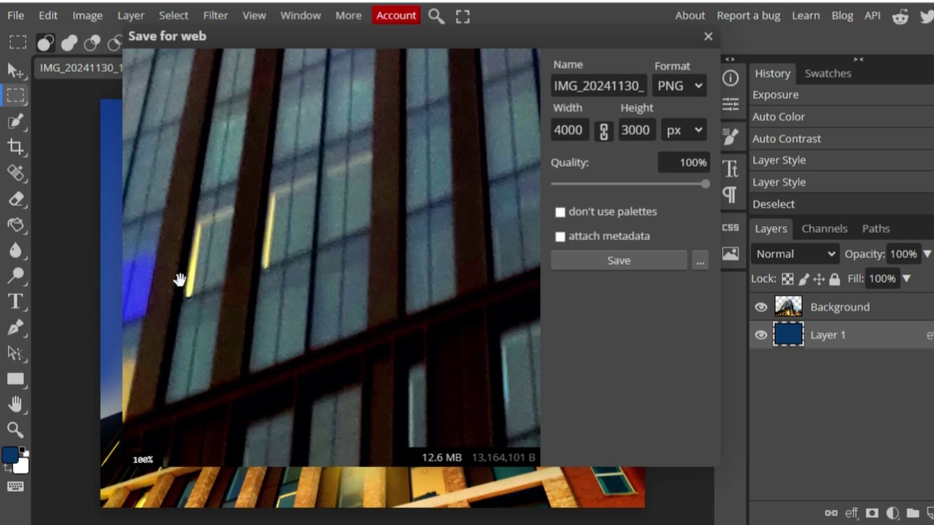
Examine the export preview of the building photo at several zoom levels.
scroll(346, 263, down, 5)
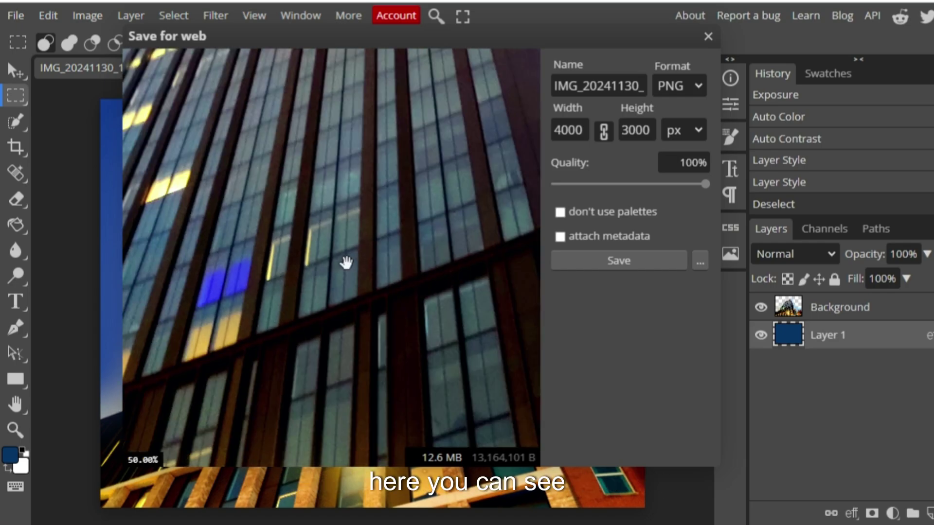
scroll(345, 262, up, 3)
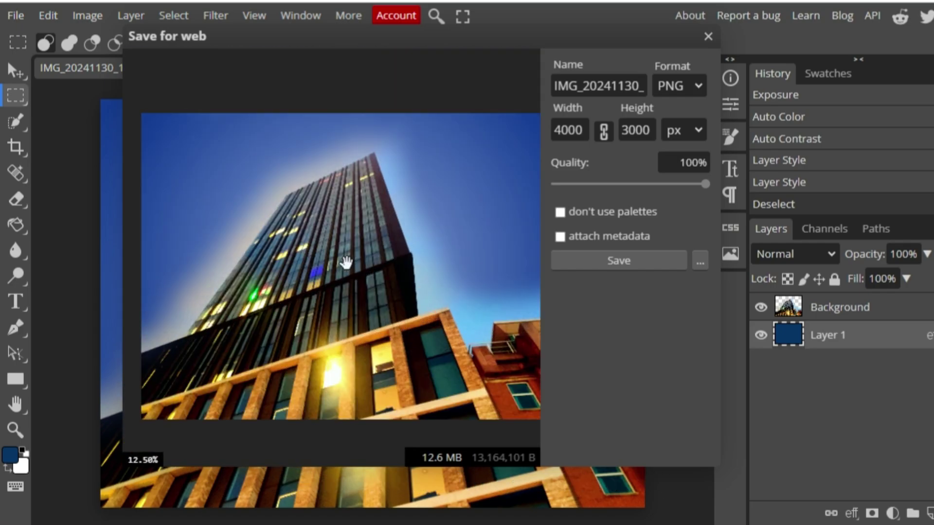
scroll(346, 262, down, 2)
scroll(346, 263, down, 2)
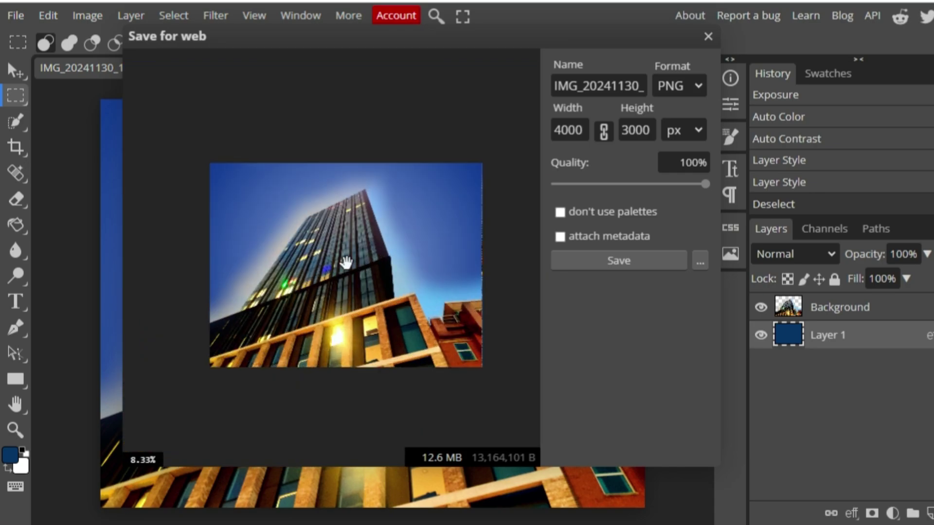
scroll(346, 263, up, 3)
scroll(345, 262, down, 1)
scroll(345, 262, up, 1)
scroll(346, 262, down, 3)
scroll(346, 263, up, 3)
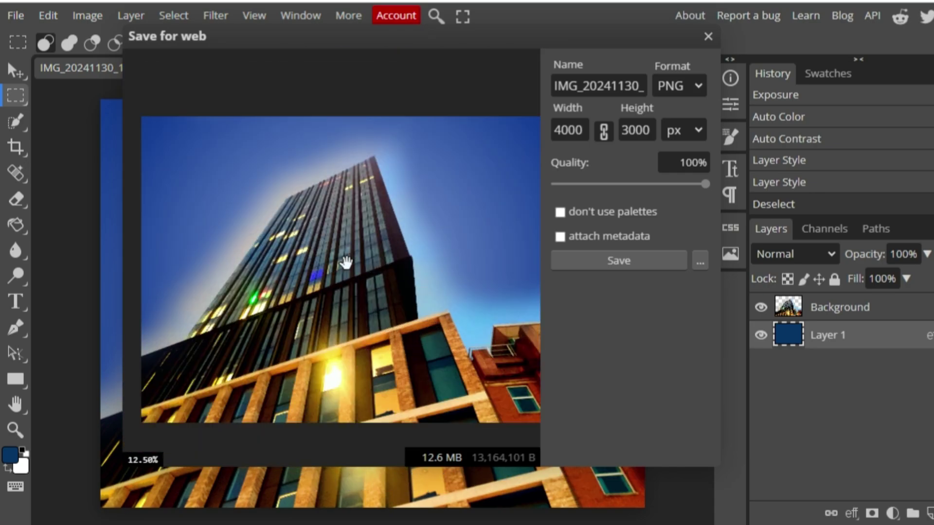
Try a quality of 29% and inch units for the PNG export, and restore 100% and pixels.
drag(705, 183, 599, 186)
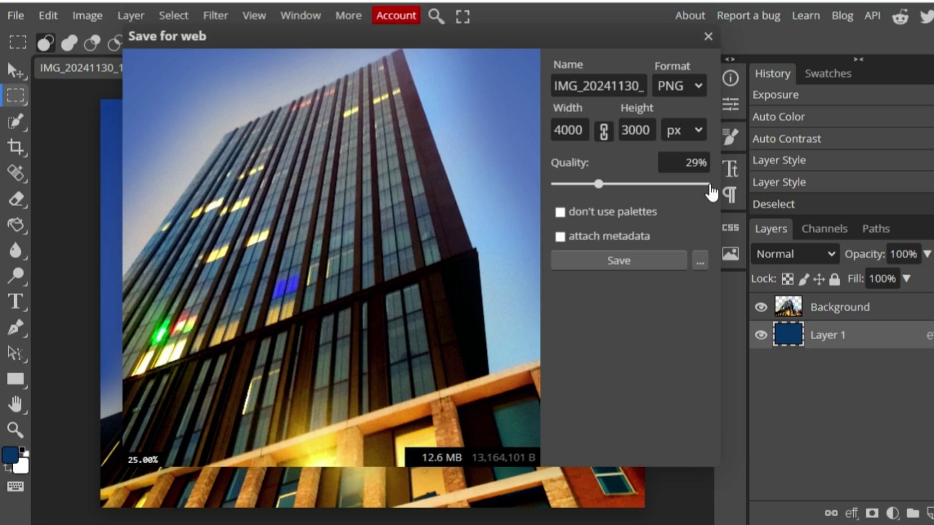
click(709, 185)
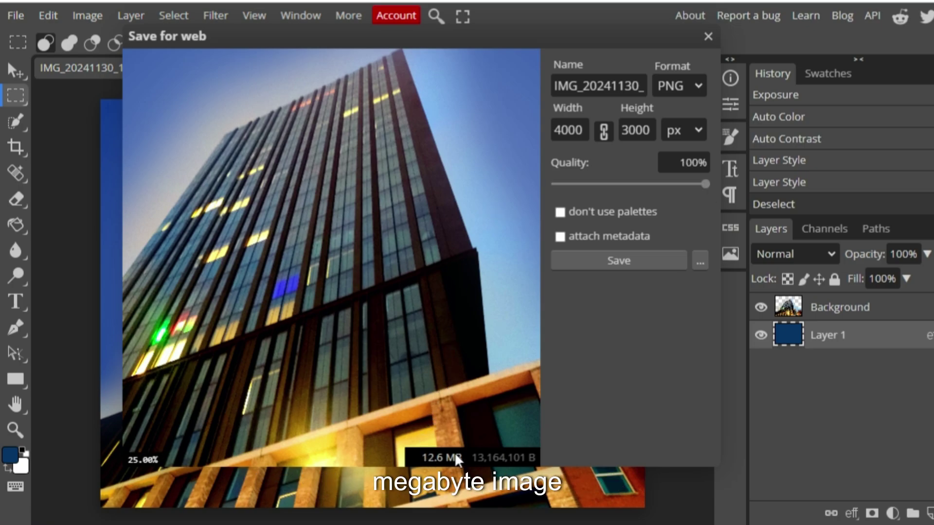
click(576, 135)
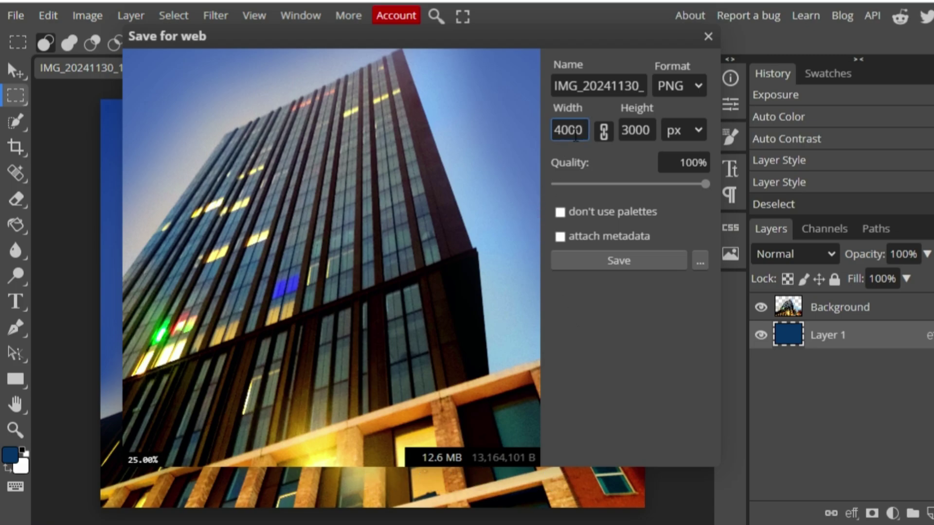
click(689, 131)
click(670, 246)
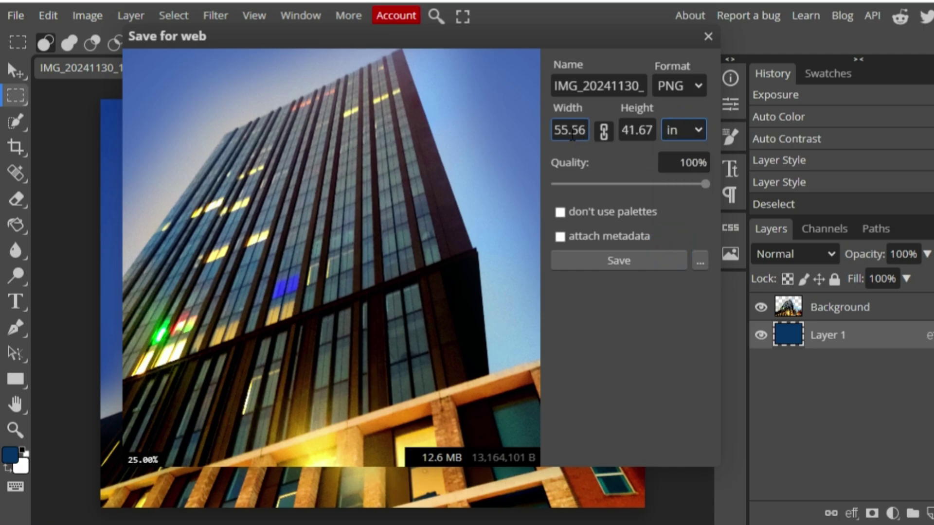
click(693, 134)
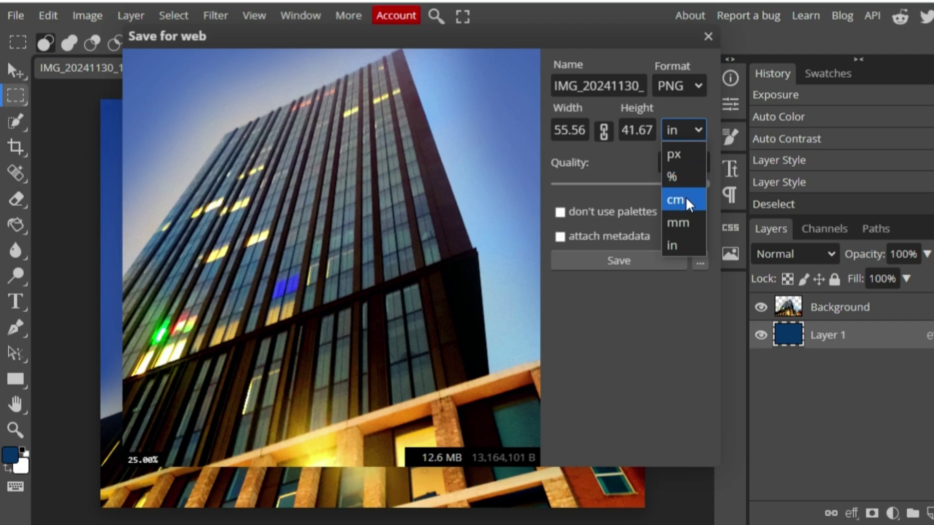
click(687, 162)
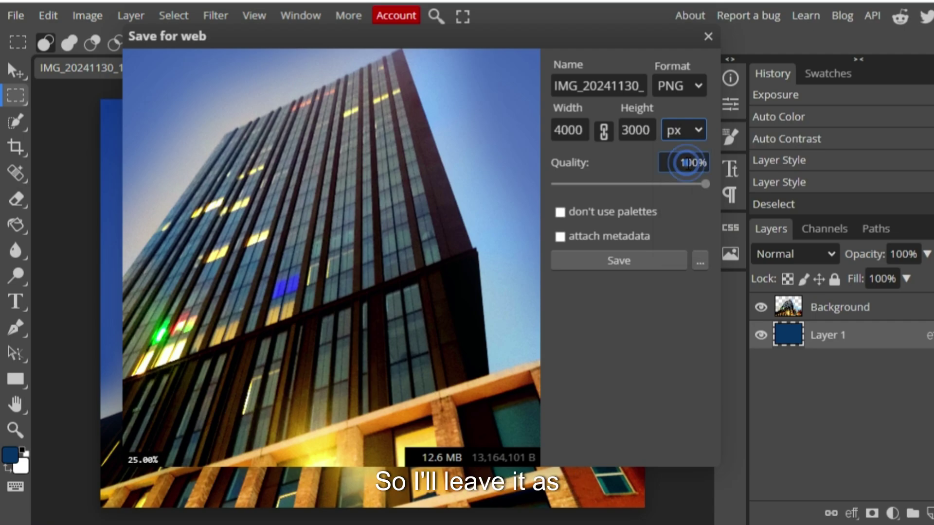
Set the export format to JPG and save the image at 100% quality and 4000 × 3000 px.
click(669, 79)
click(667, 132)
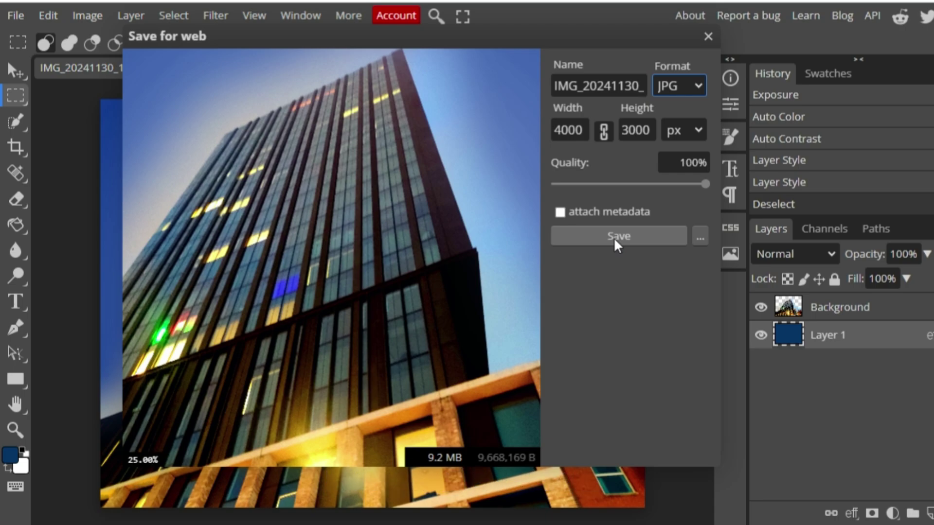
click(614, 237)
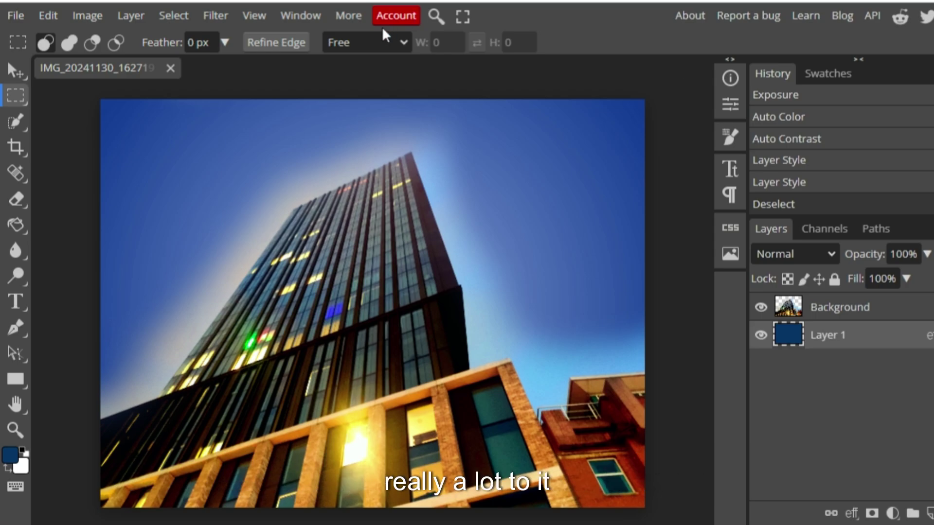
click(308, 22)
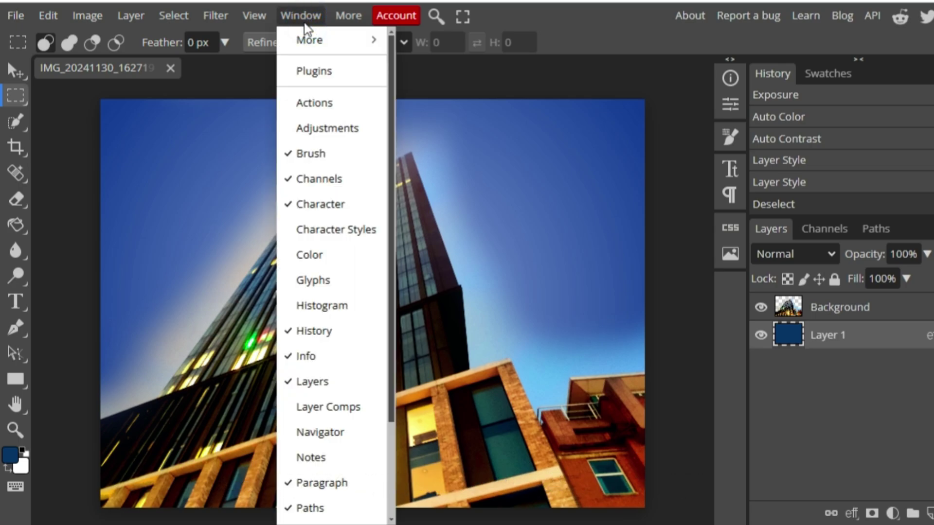
mouse_move(298, 29)
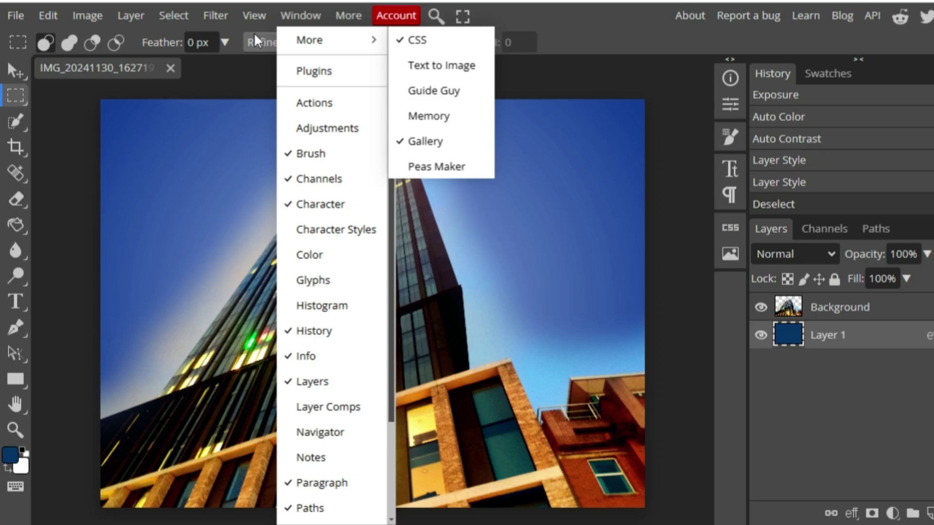
Show the rulers and add a vertical guide at about 2000 px and a horizontal guide at about 1500 px through the image centre.
click(243, 19)
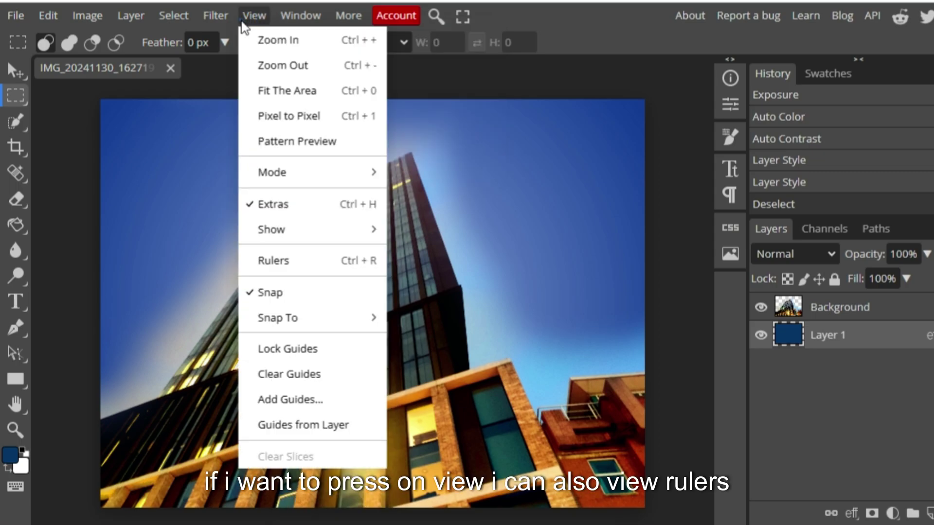
click(288, 269)
drag(34, 198, 372, 201)
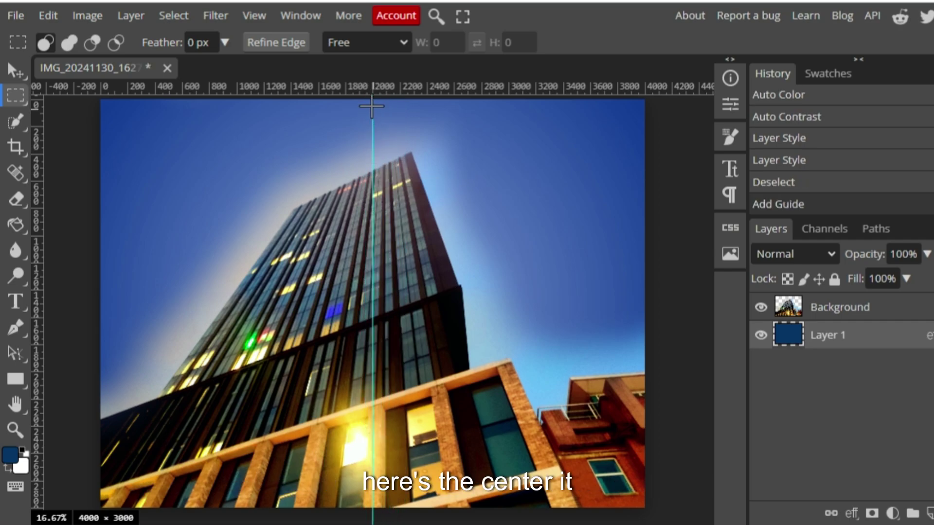
drag(370, 87, 363, 303)
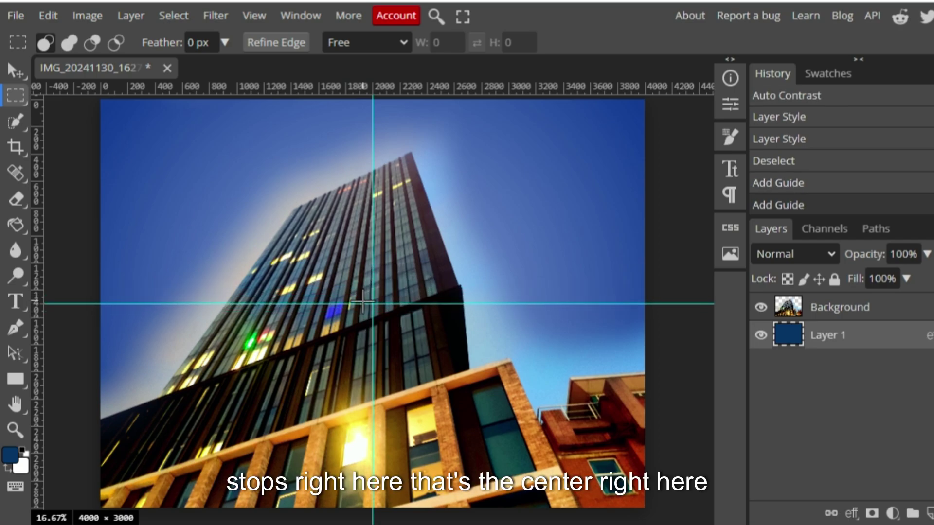